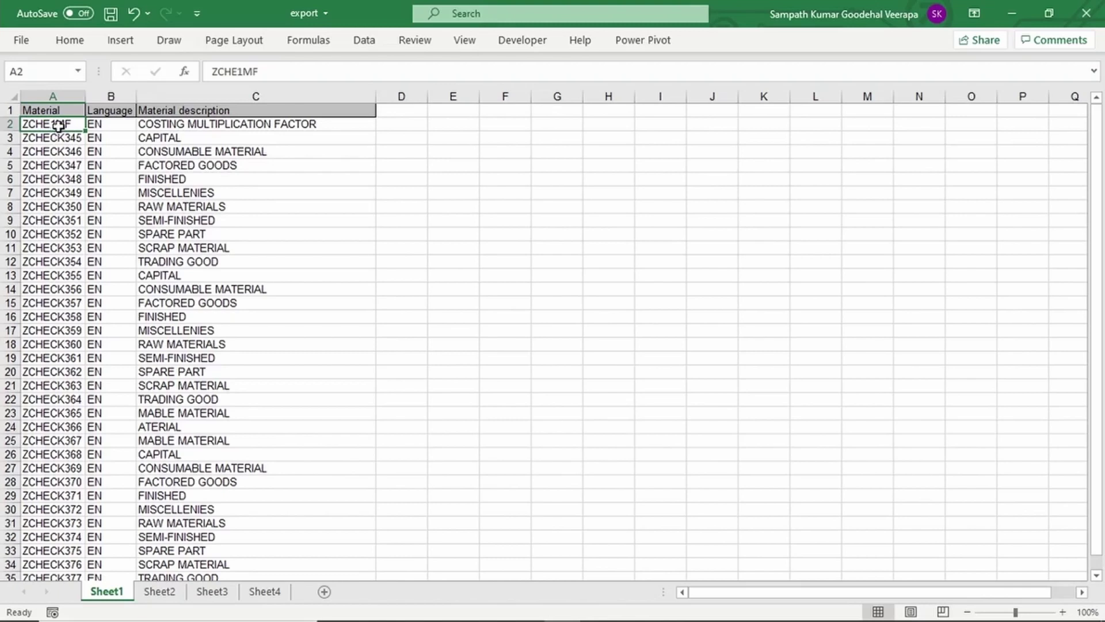
# Copy Excel range A2:C35 holding material numbers, language codes and descriptions.
pyautogui.moveTo(60, 125); pyautogui.dragTo(215, 536)
pyautogui.hotkey('ctrl', 'c')
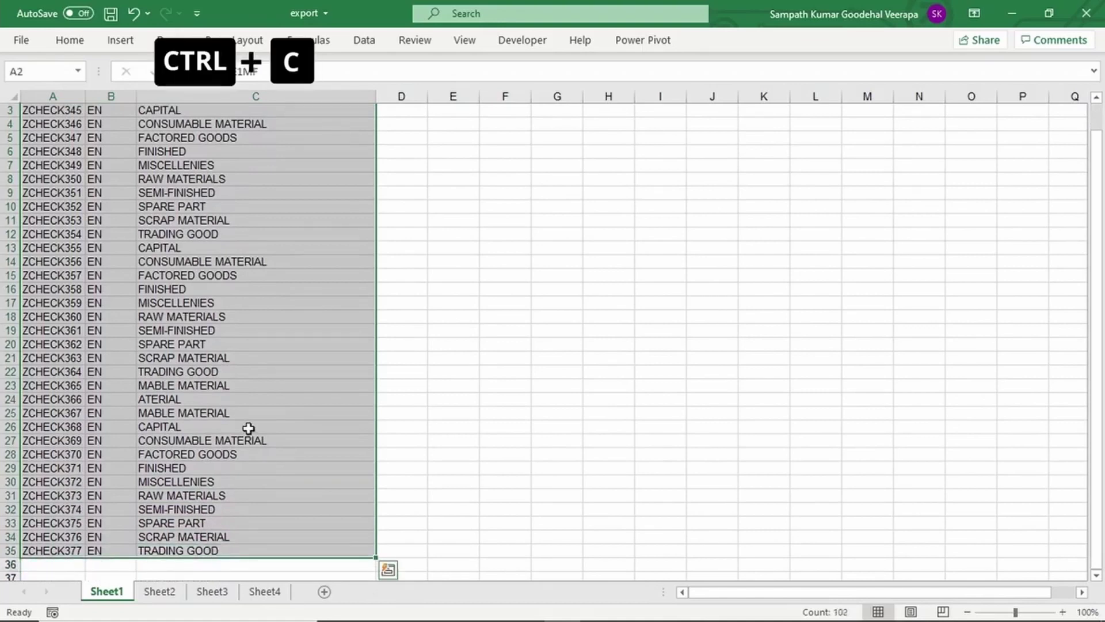
pyautogui.scroll(1, 224, 379)
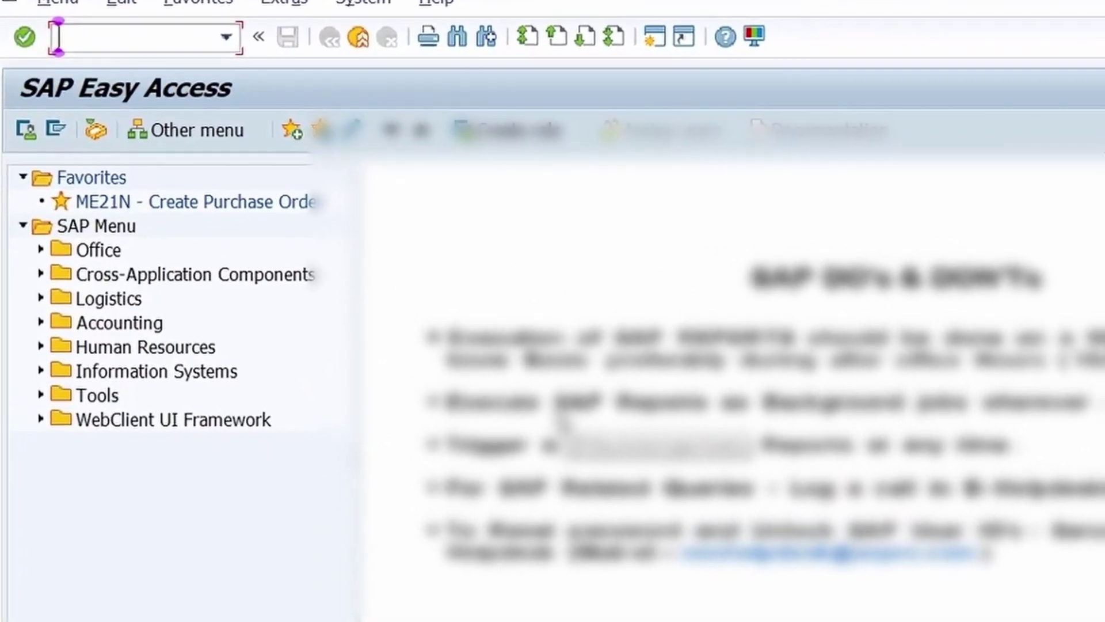
# Run transaction MASS and execute it with object type bus1001 from the input history.
pyautogui.write('mass')
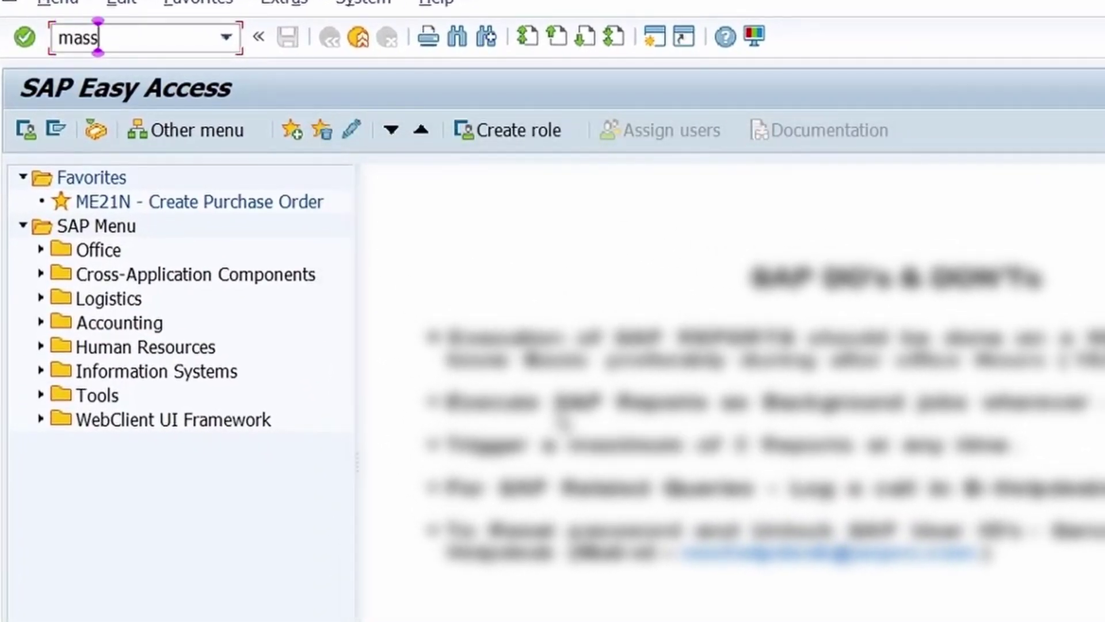
pyautogui.press('Return')
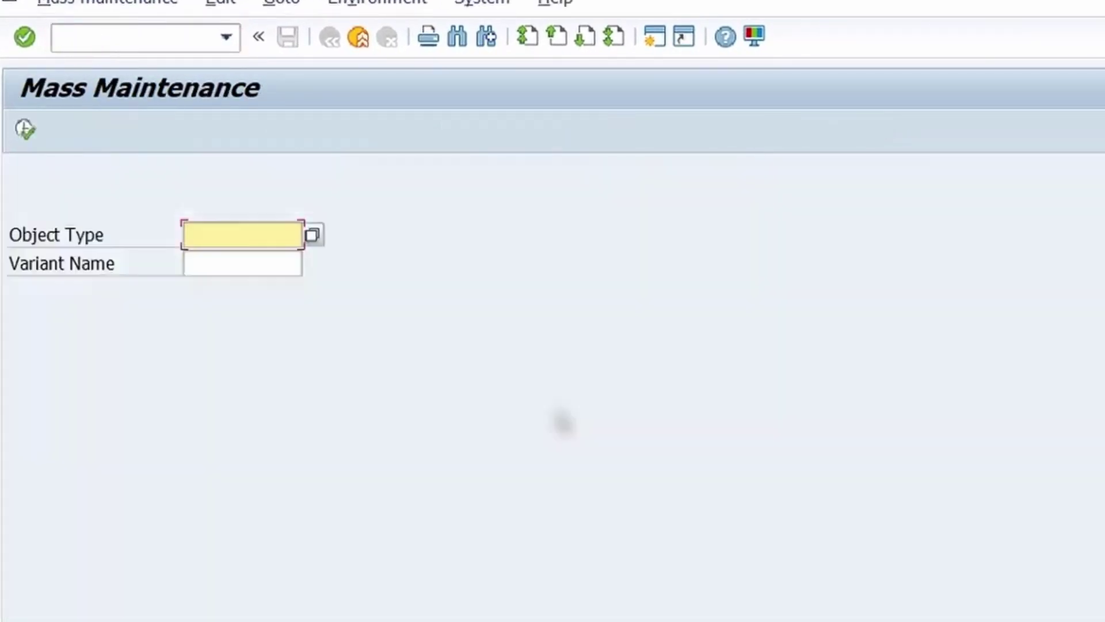
pyautogui.press('BackSpace')
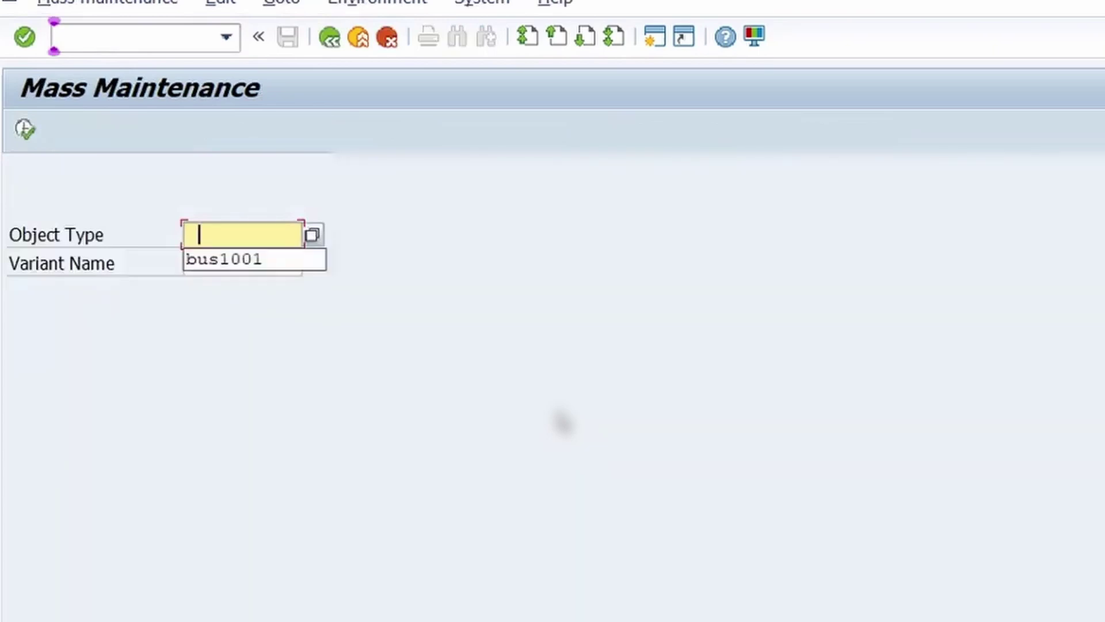
pyautogui.press('Down')
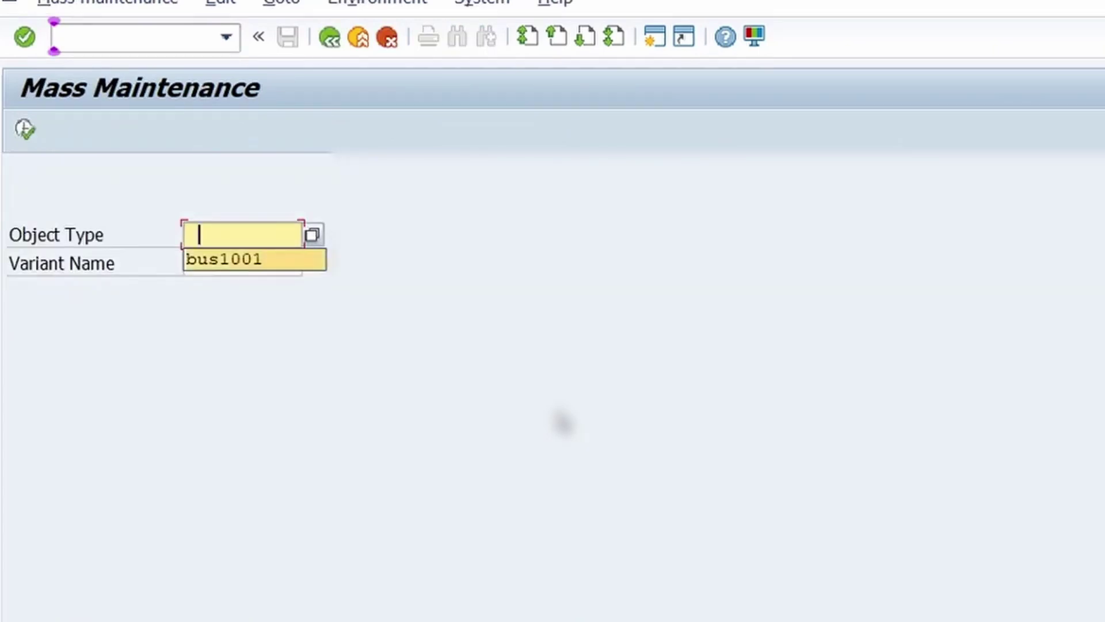
pyautogui.press('Return')
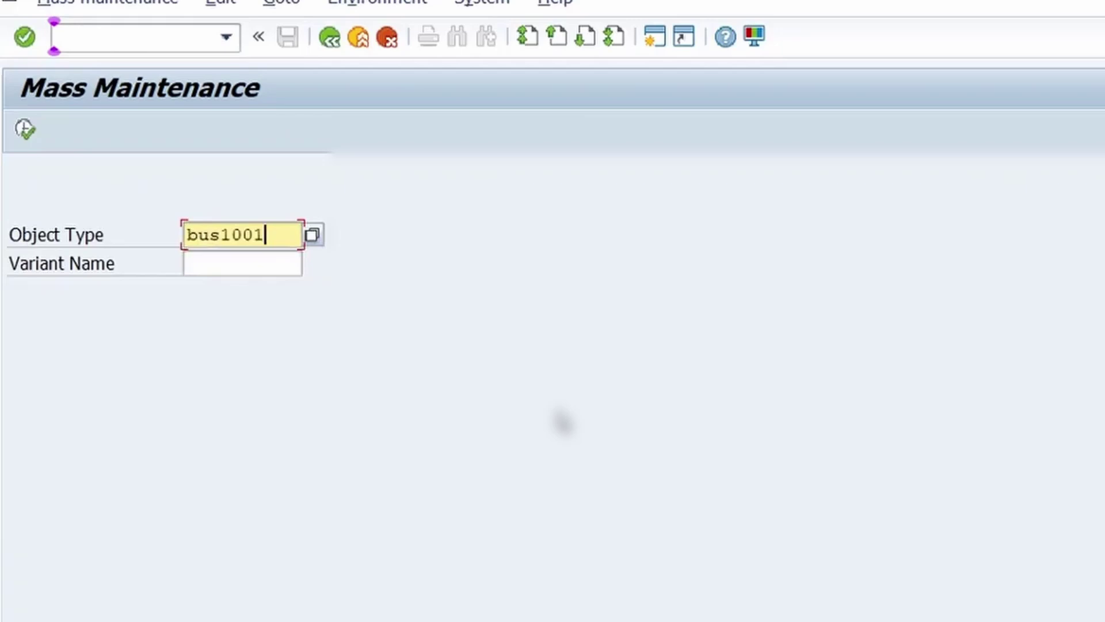
pyautogui.click(25, 130)
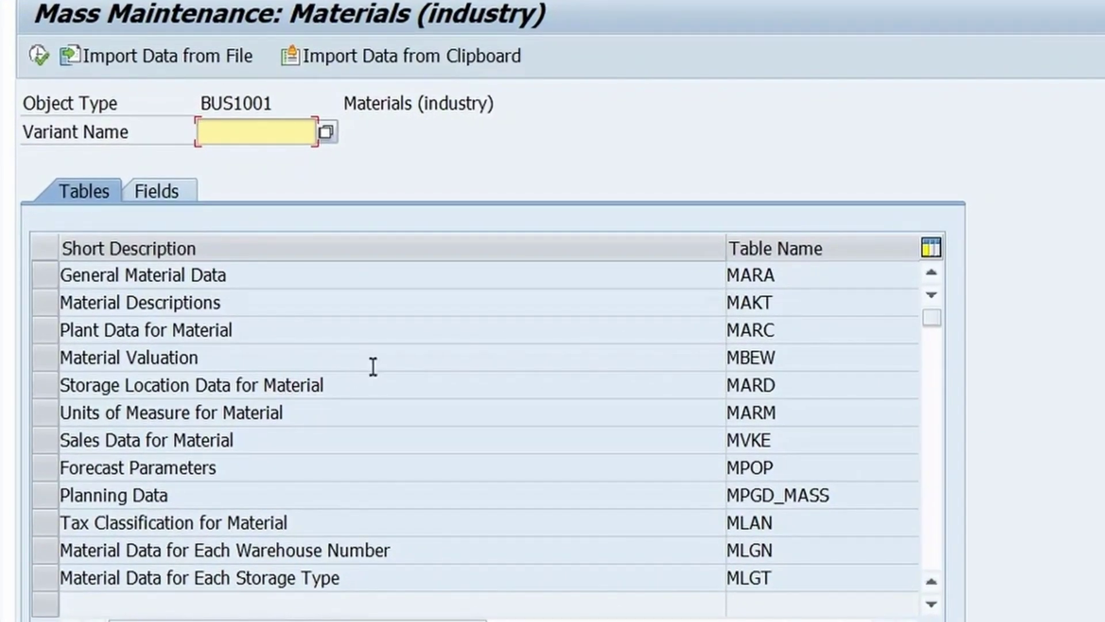
# Select the Material Descriptions table MAKT and begin importing data from the clipboard.
pyautogui.click(45, 303)
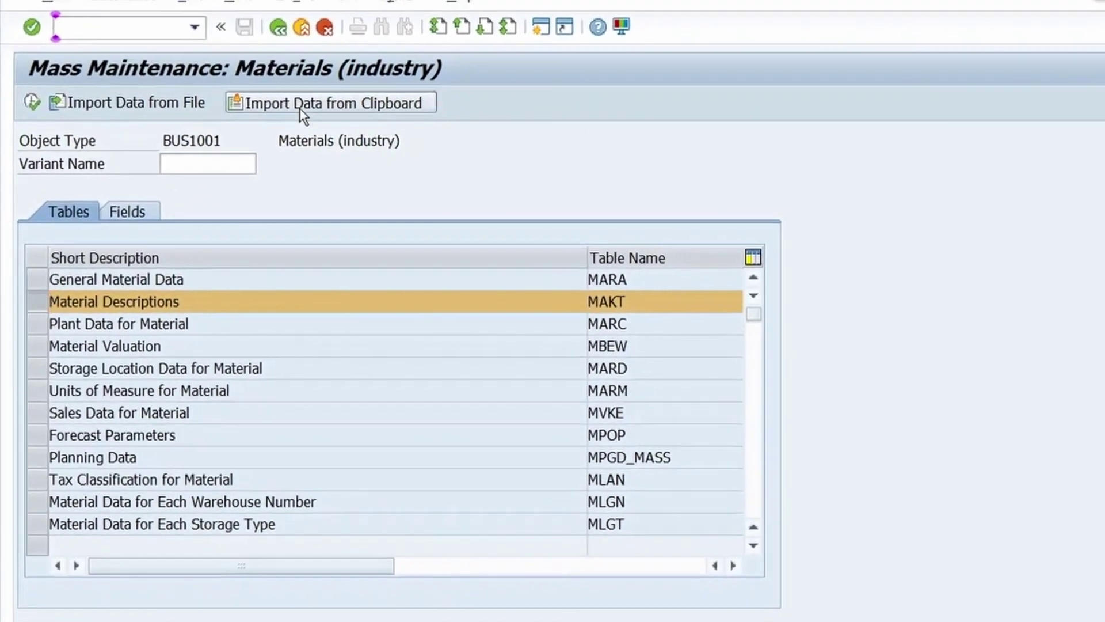
pyautogui.click(375, 65)
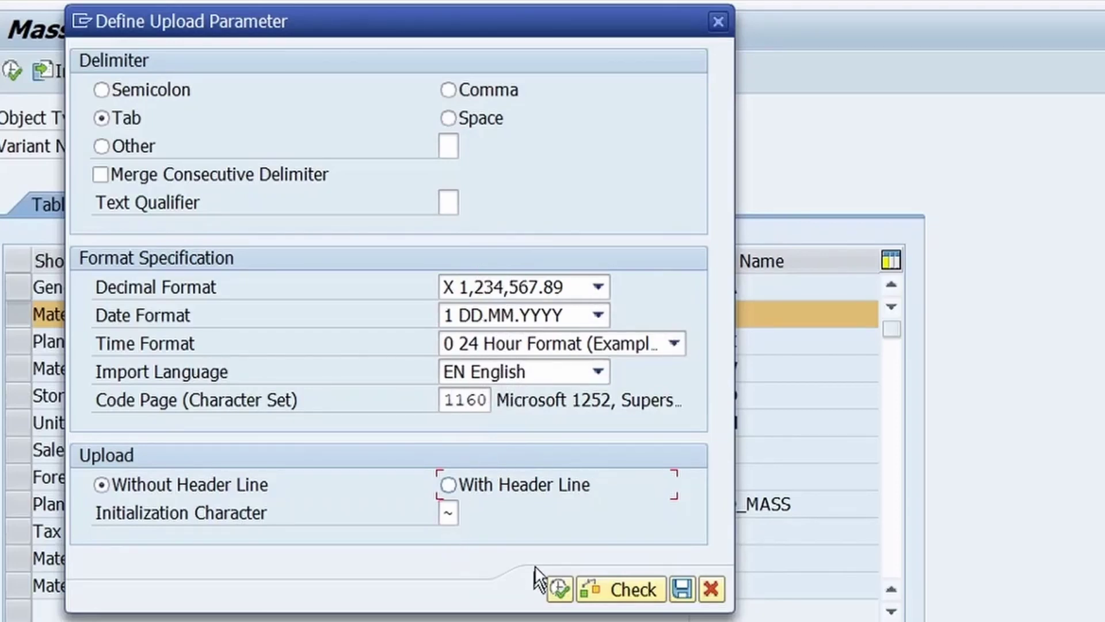
# Accept the Tab delimiter and Without Header Line upload settings.
pyautogui.click(558, 588)
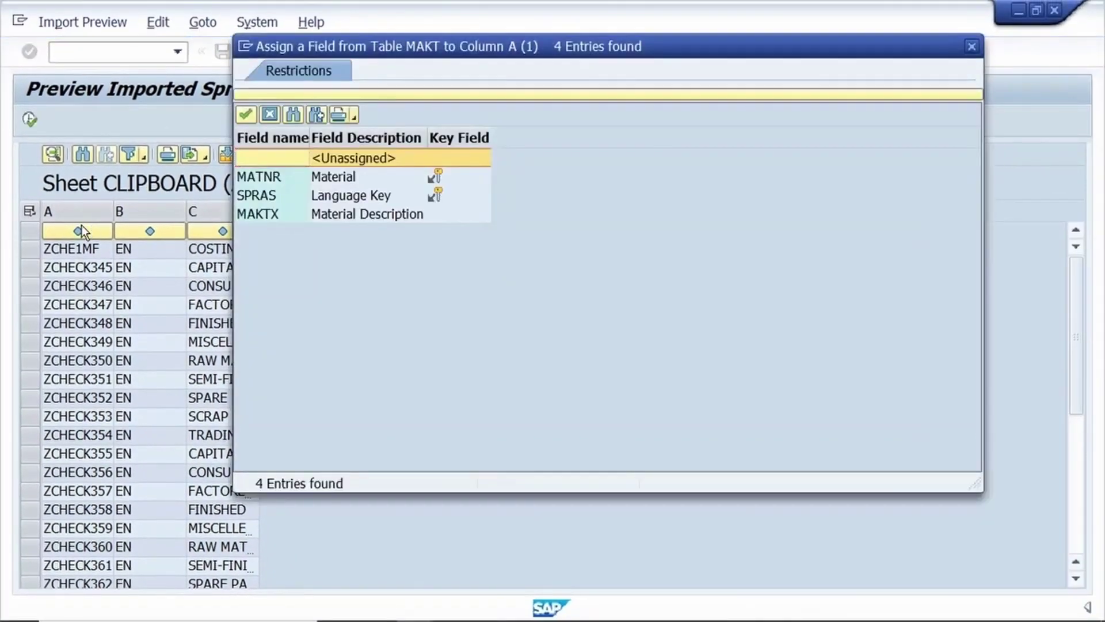
# Map columns A, B and C to MATNR, SPRAS and MAKTX, then continue.
pyautogui.doubleClick(265, 177)
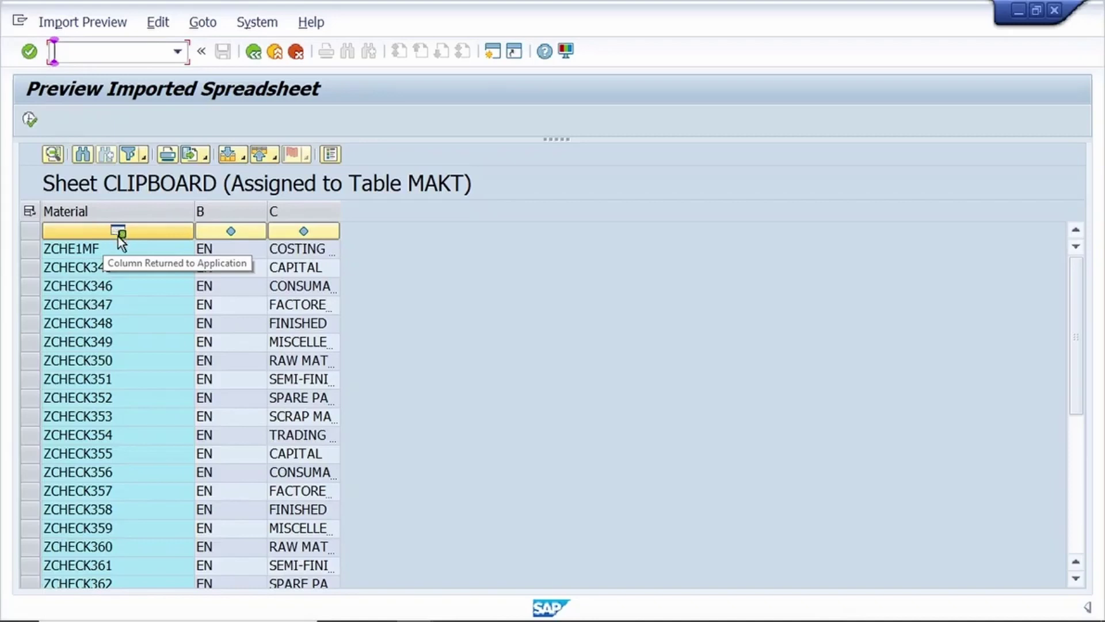
pyautogui.click(231, 233)
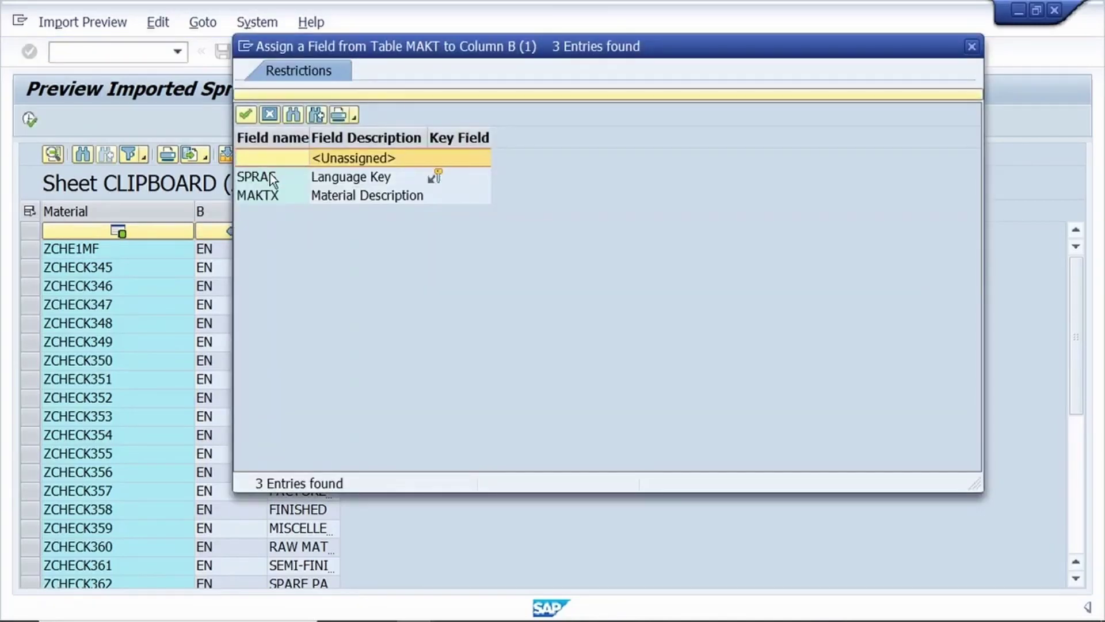
pyautogui.doubleClick(271, 181)
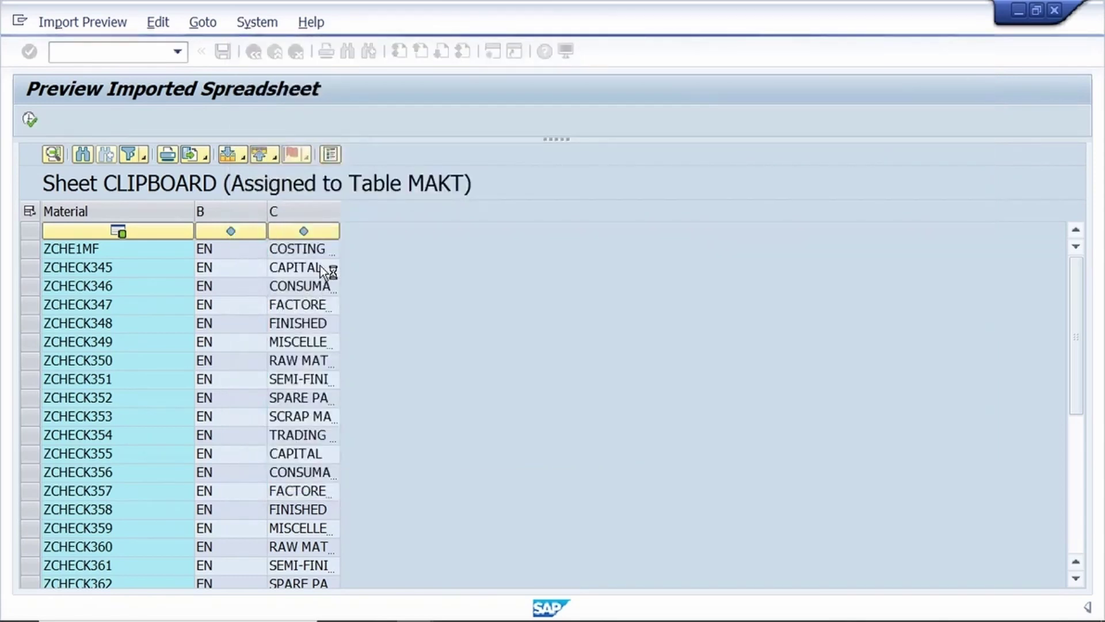
pyautogui.click(271, 229)
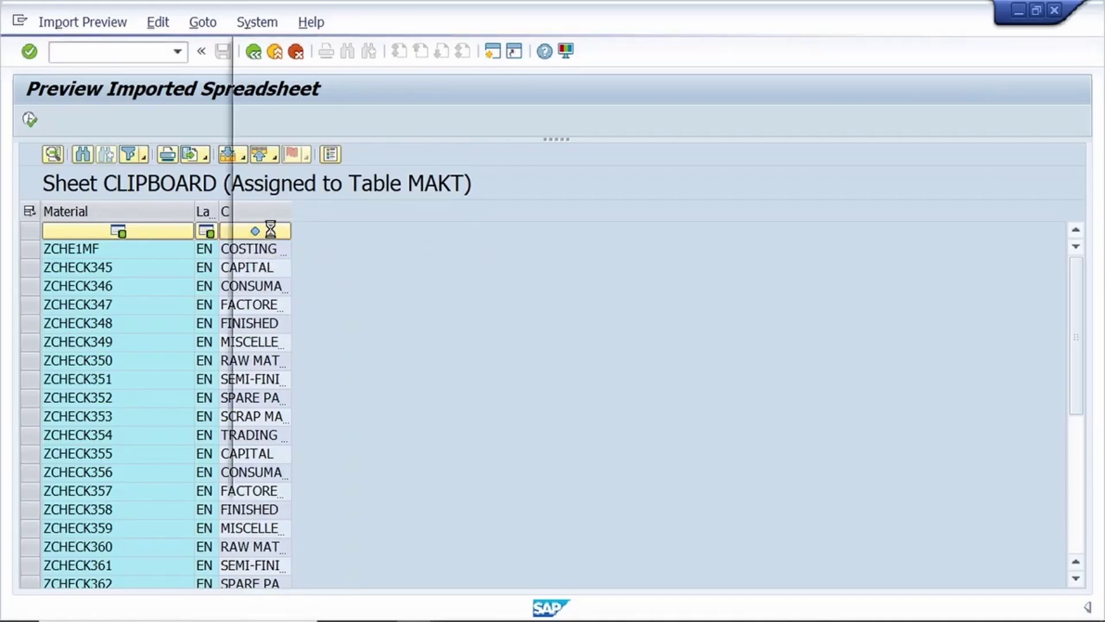
pyautogui.doubleClick(268, 177)
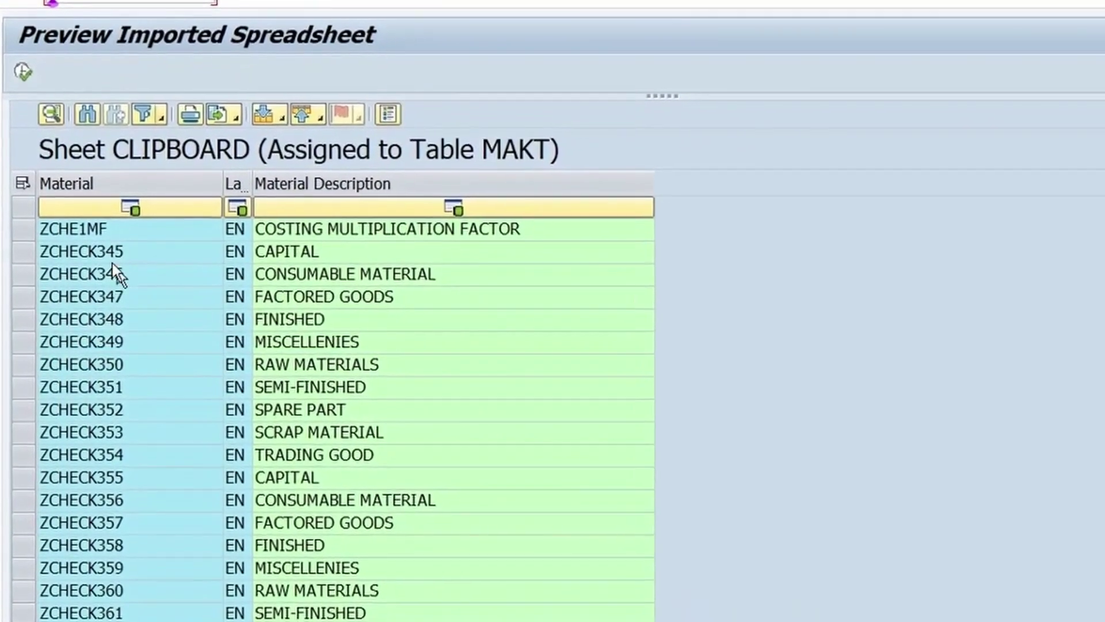
pyautogui.click(22, 59)
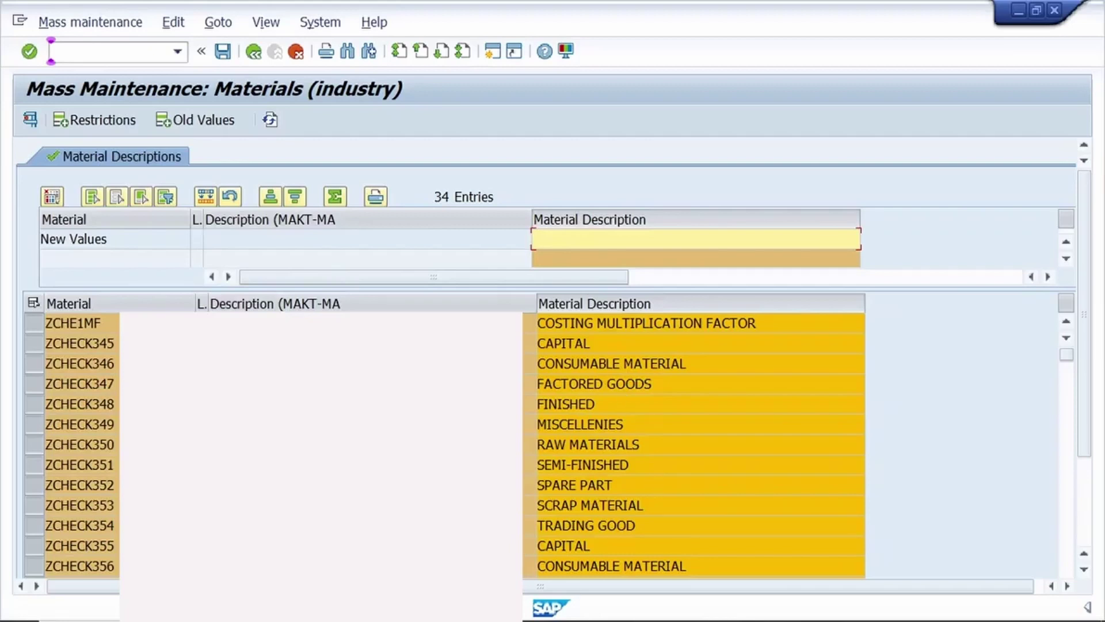
# Review the 34 imported material description entries and save them.
pyautogui.click(28, 343)
pyautogui.click(29, 344)
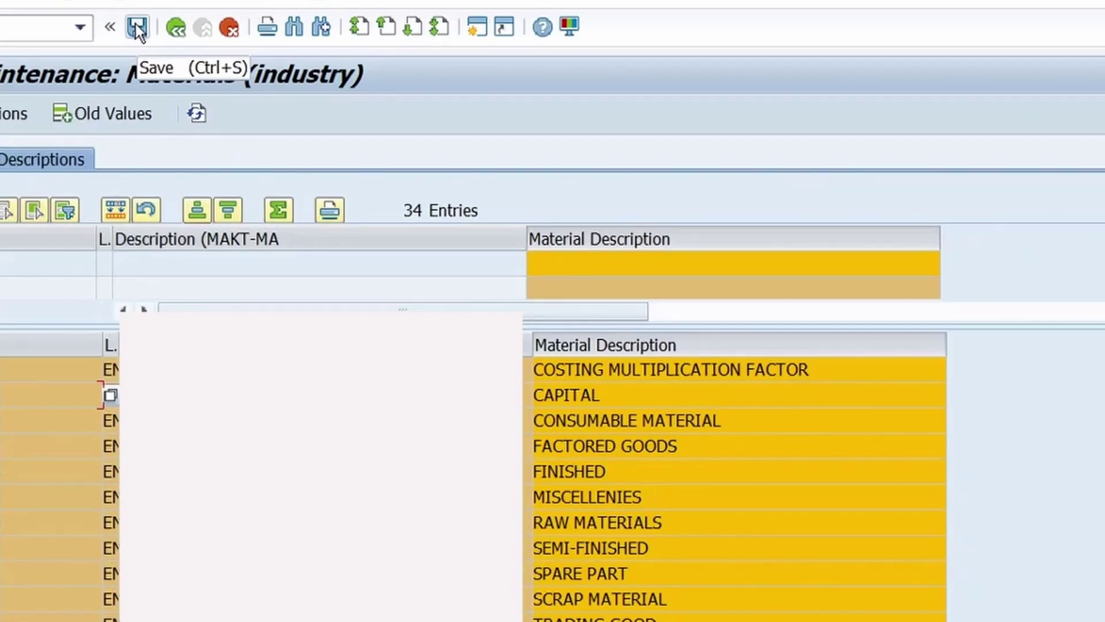
pyautogui.click(135, 25)
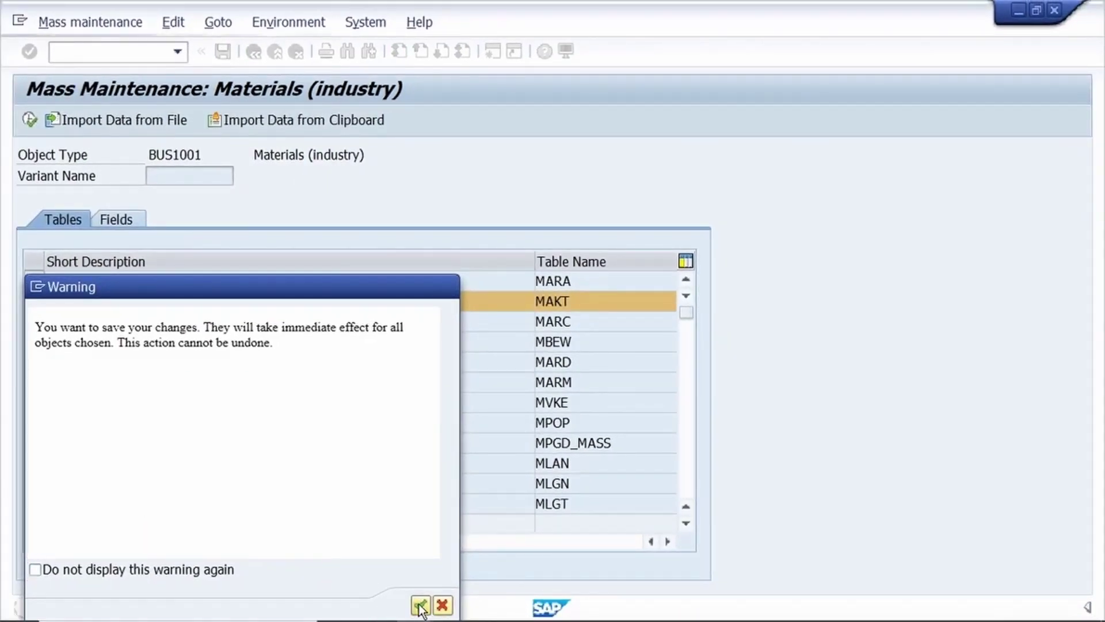
# Confirm the irreversible save and check the log: 0 errors, 0 warnings, 34 messages.
pyautogui.click(421, 606)
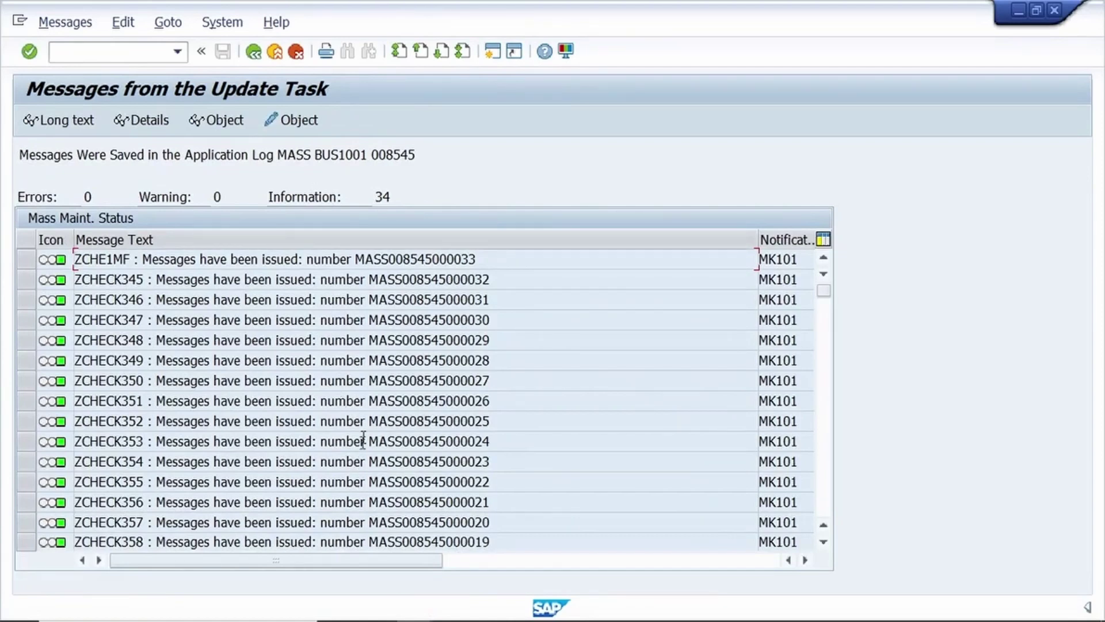
pyautogui.scroll(-3, 364, 429)
pyautogui.scroll(1, 364, 429)
pyautogui.scroll(1, 363, 437)
pyautogui.click(125, 52)
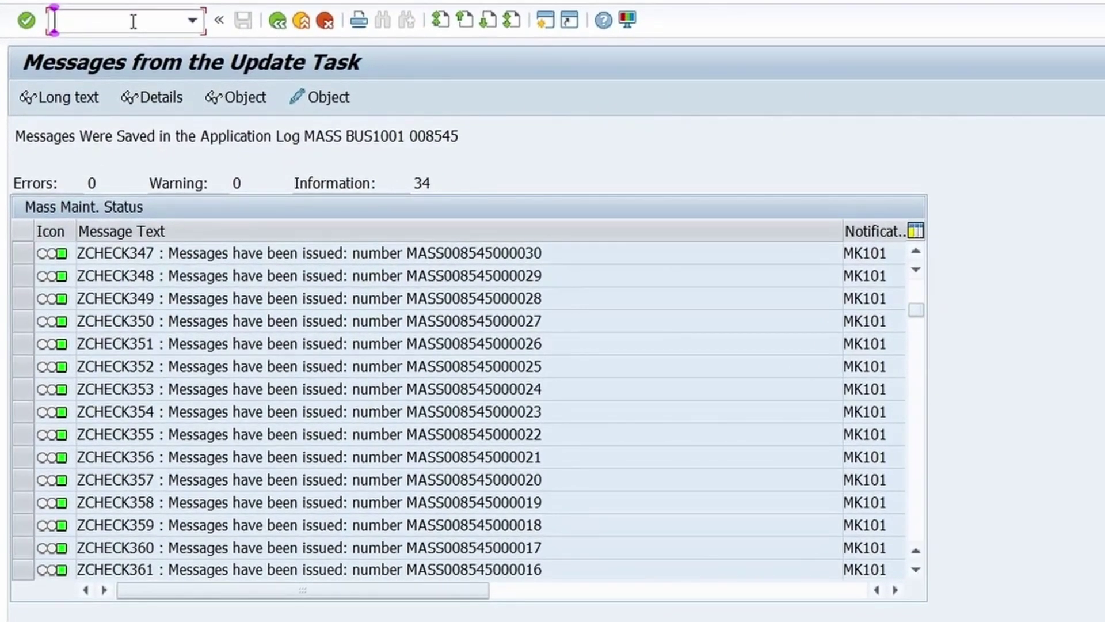
# Run the MM60 materials list for the 34 material numbers uploaded from the clipboard.
pyautogui.write('/n')
pyautogui.write('mm')
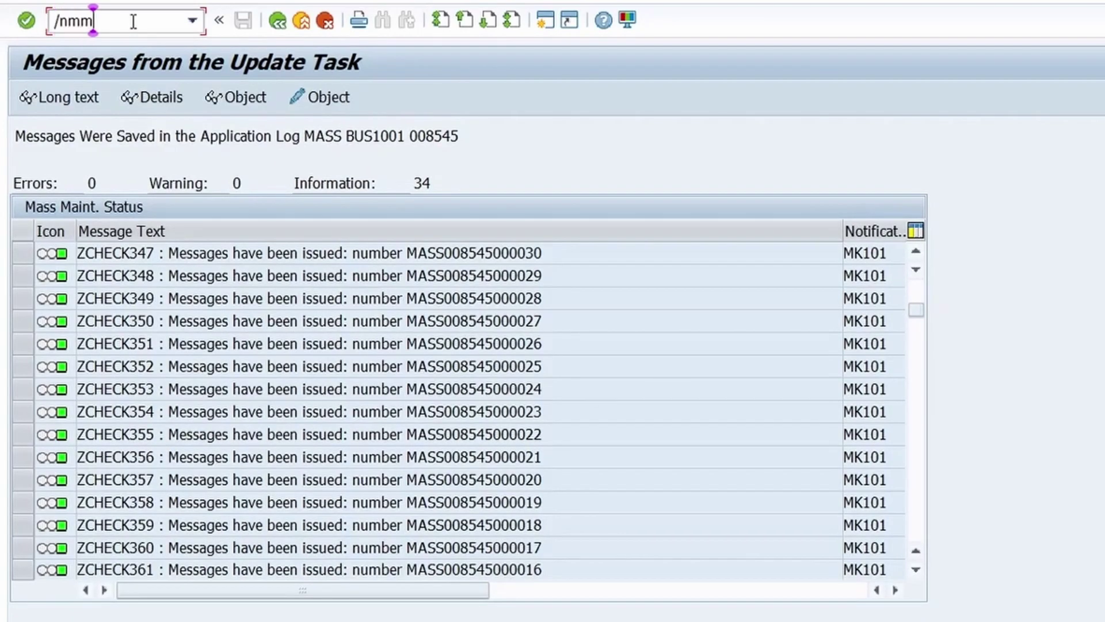
pyautogui.write('60')
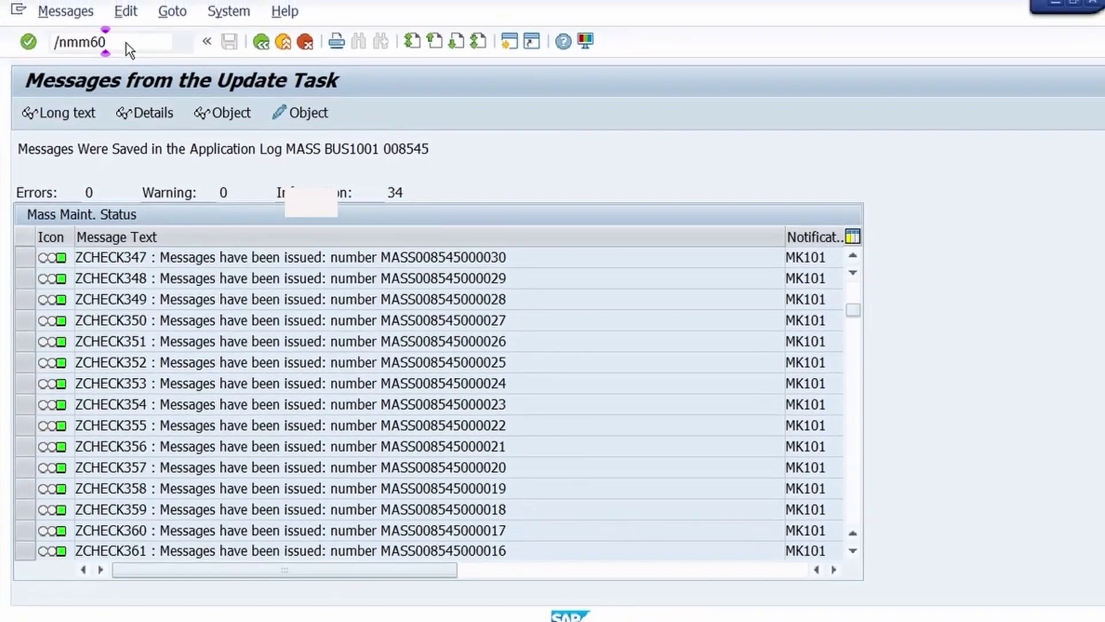
pyautogui.press('Return')
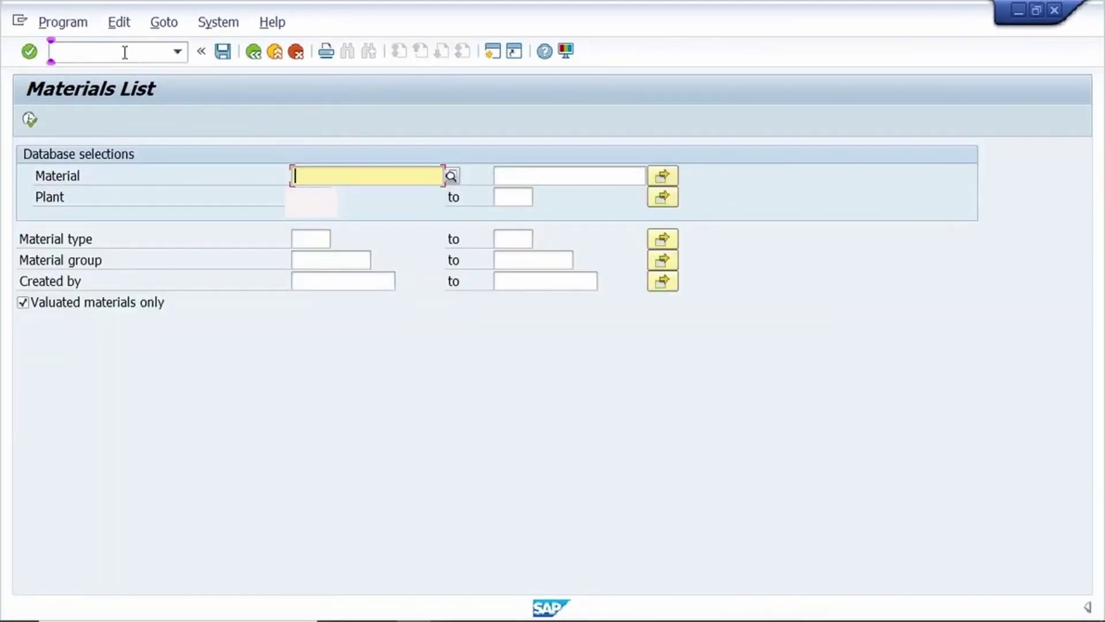
pyautogui.click(665, 176)
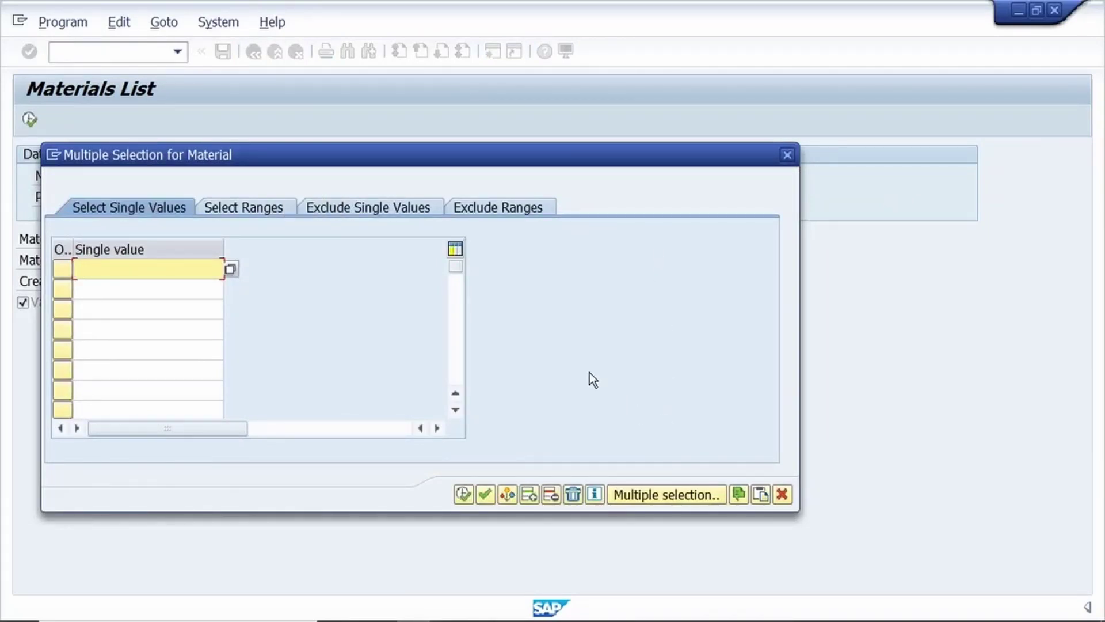
pyautogui.click(760, 494)
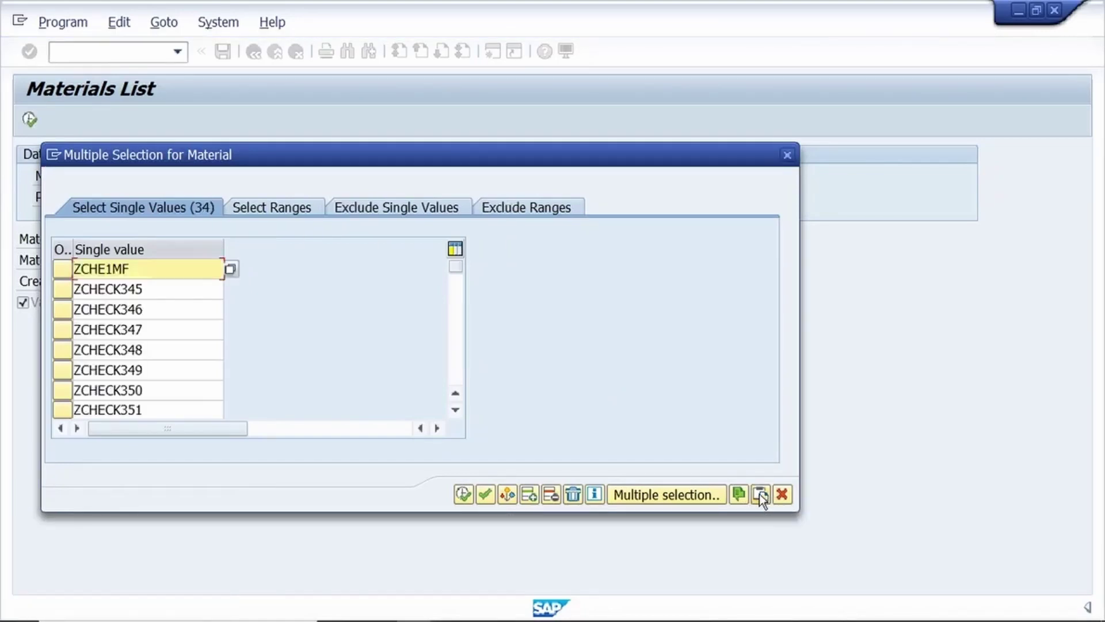
pyautogui.click(462, 494)
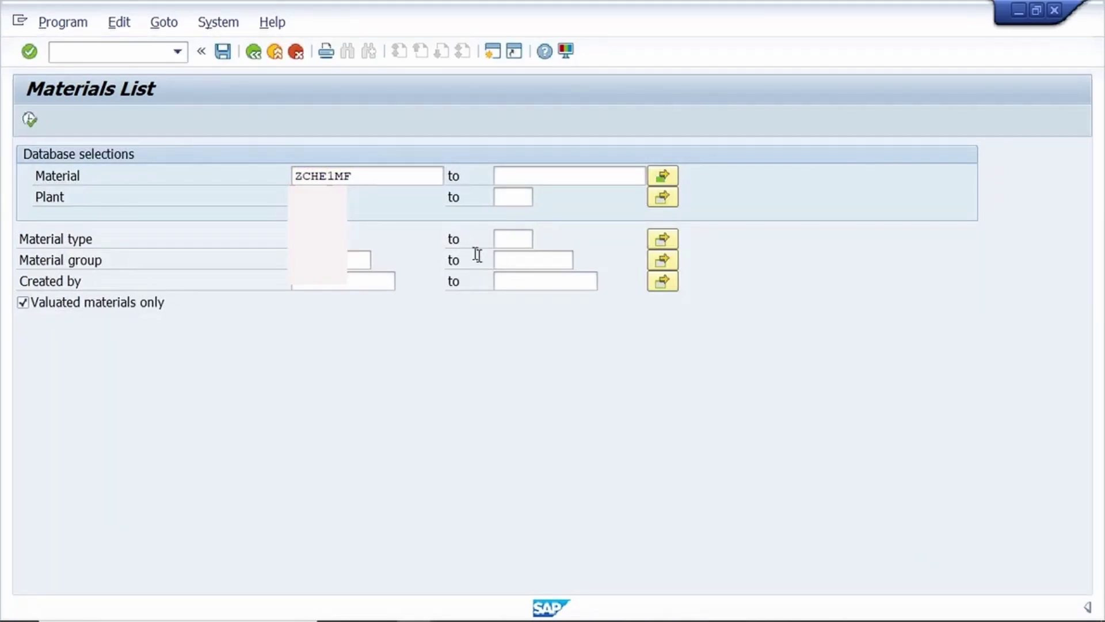
pyautogui.click(31, 120)
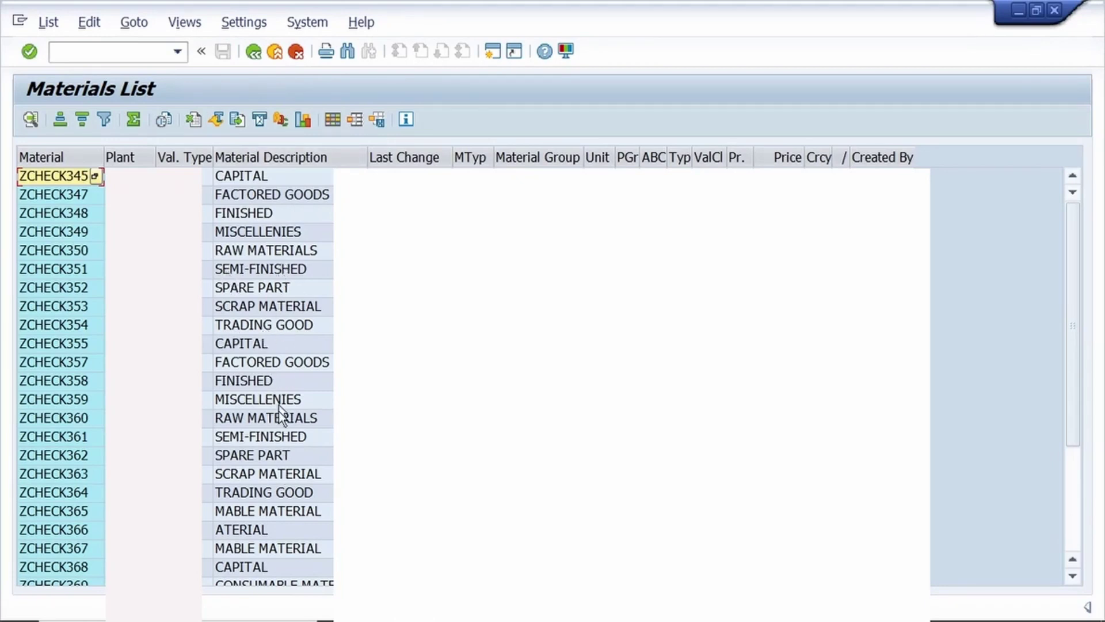
pyautogui.scroll(-3, 280, 426)
pyautogui.scroll(4, 280, 444)
# Copy the full material, language and description data from the Excel sheet again.
pyautogui.hotkey('alt', 'Tab')
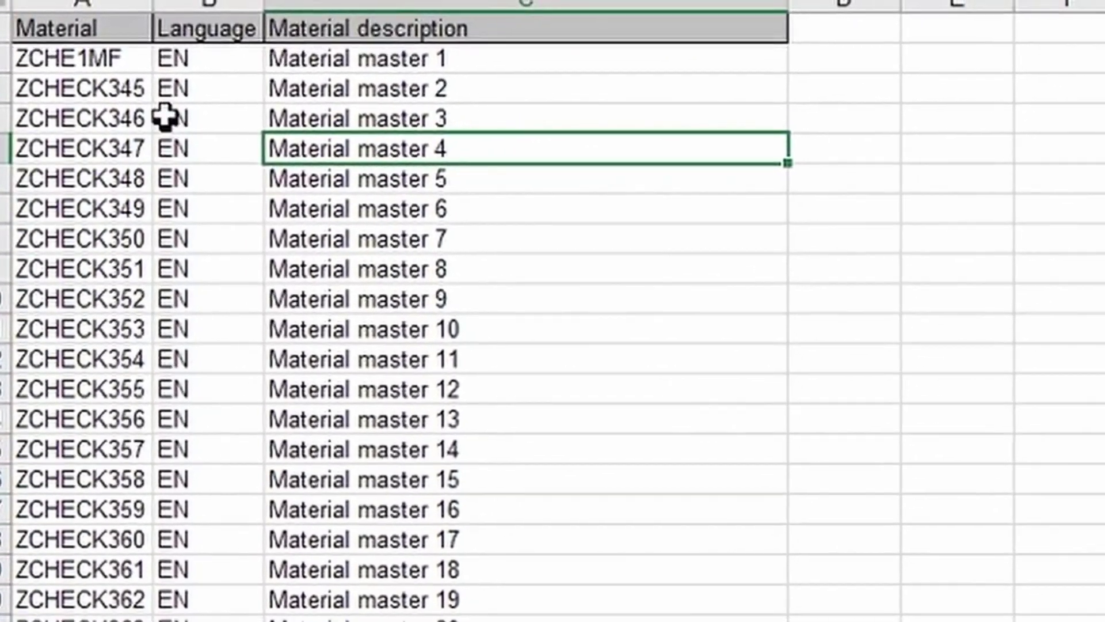
pyautogui.click(81, 28)
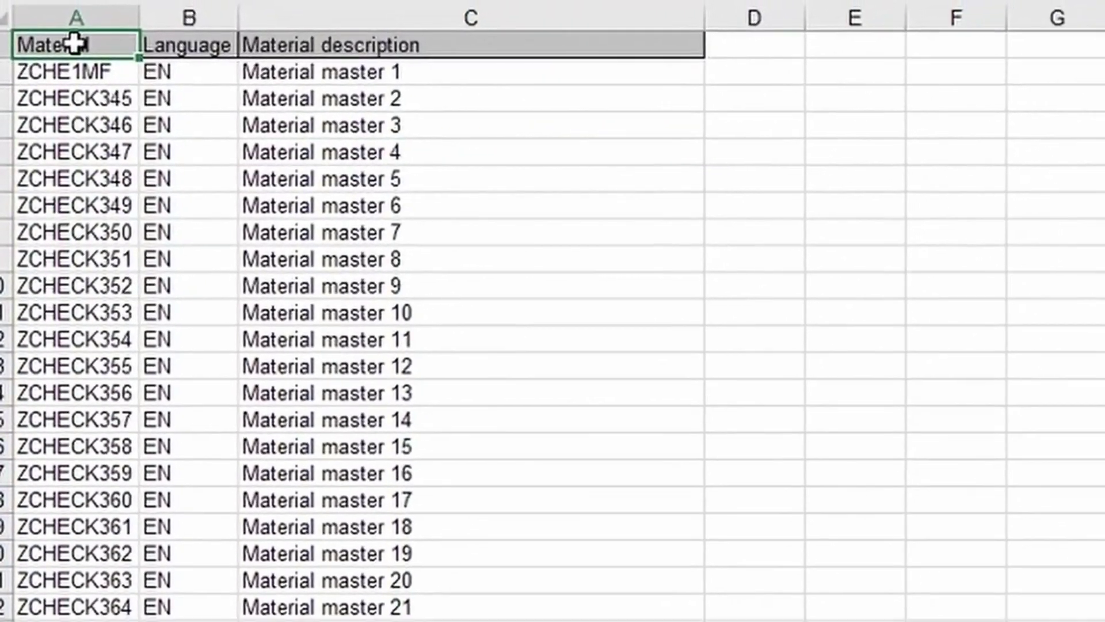
pyautogui.hotkey('ctrl', 'a')
pyautogui.hotkey('ctrl', 'c')
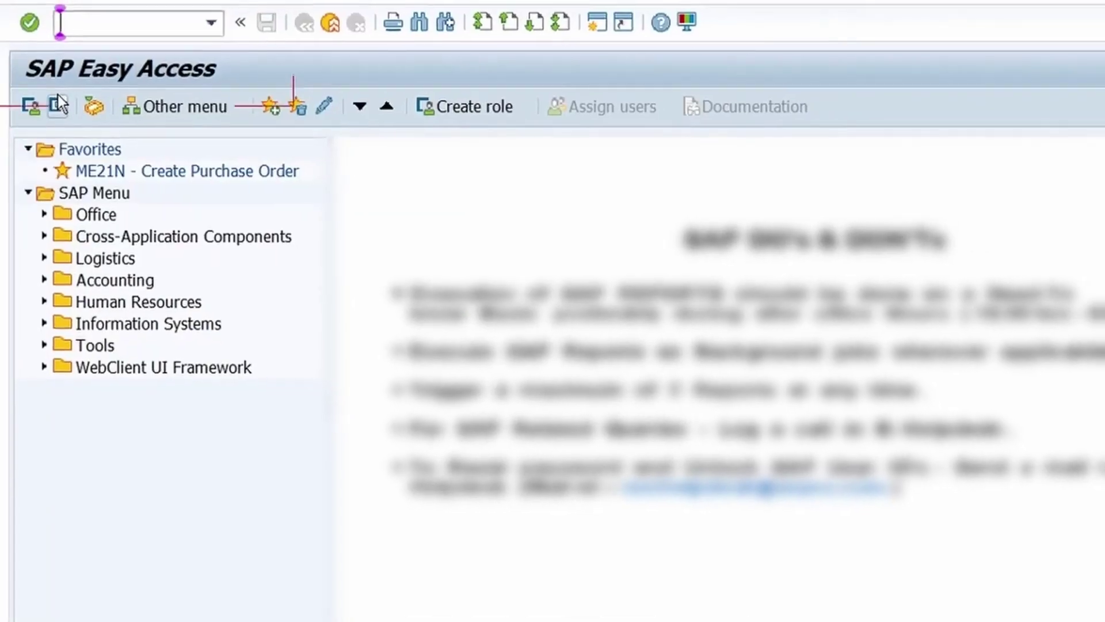
# Run MASS with object type BUS1001, select table MAKT and choose Import Data from Clipboard.
pyautogui.write('m')
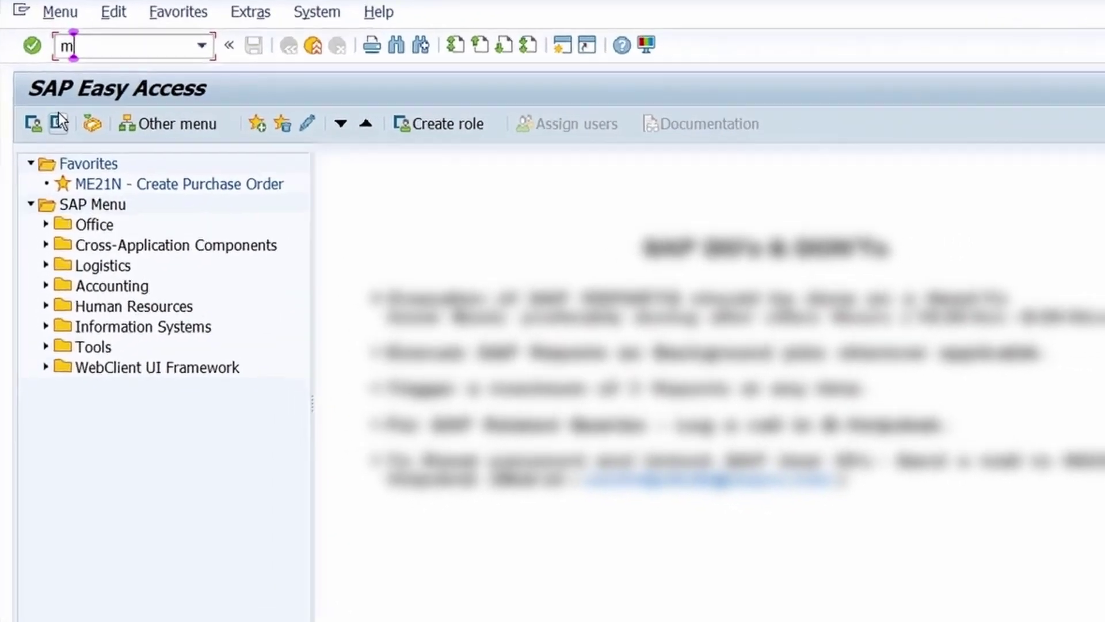
pyautogui.write('ass')
pyautogui.press('Return')
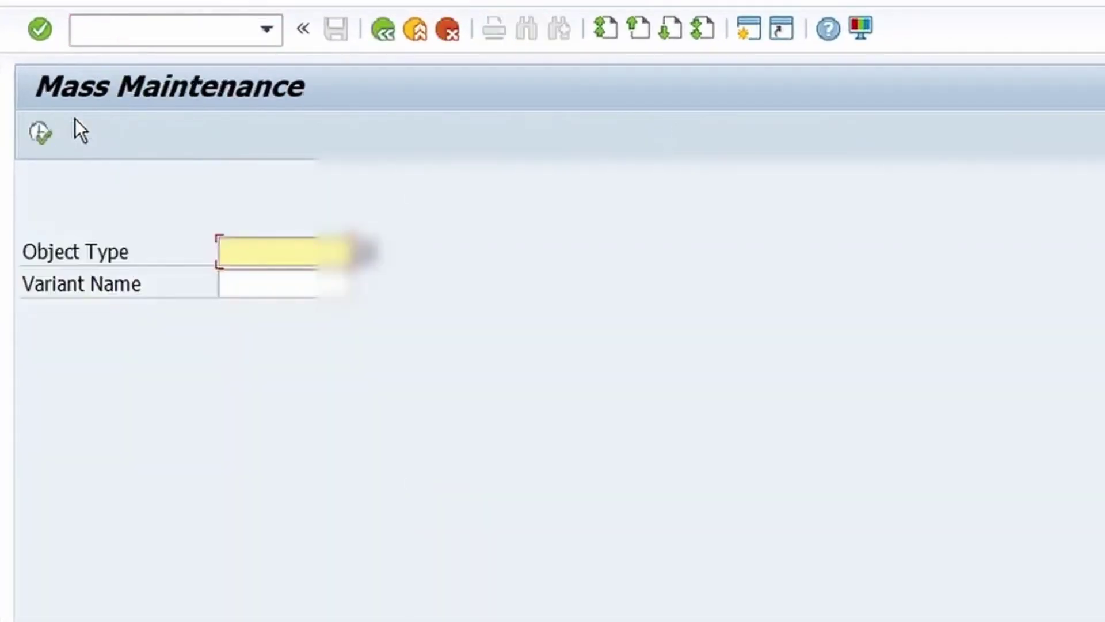
pyautogui.press('Down')
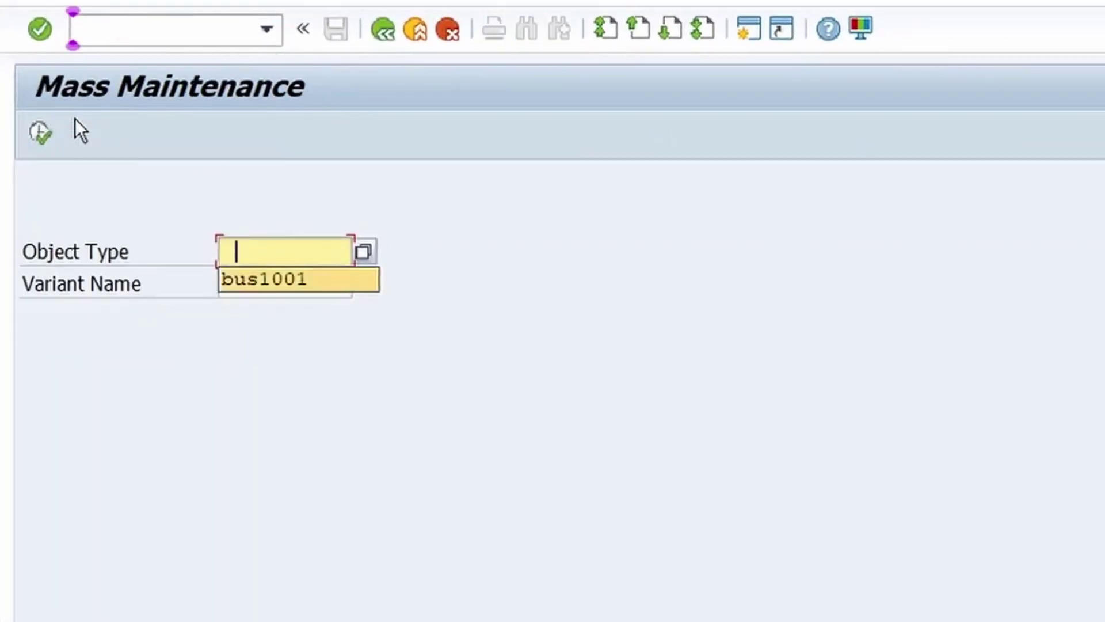
pyautogui.press('Return')
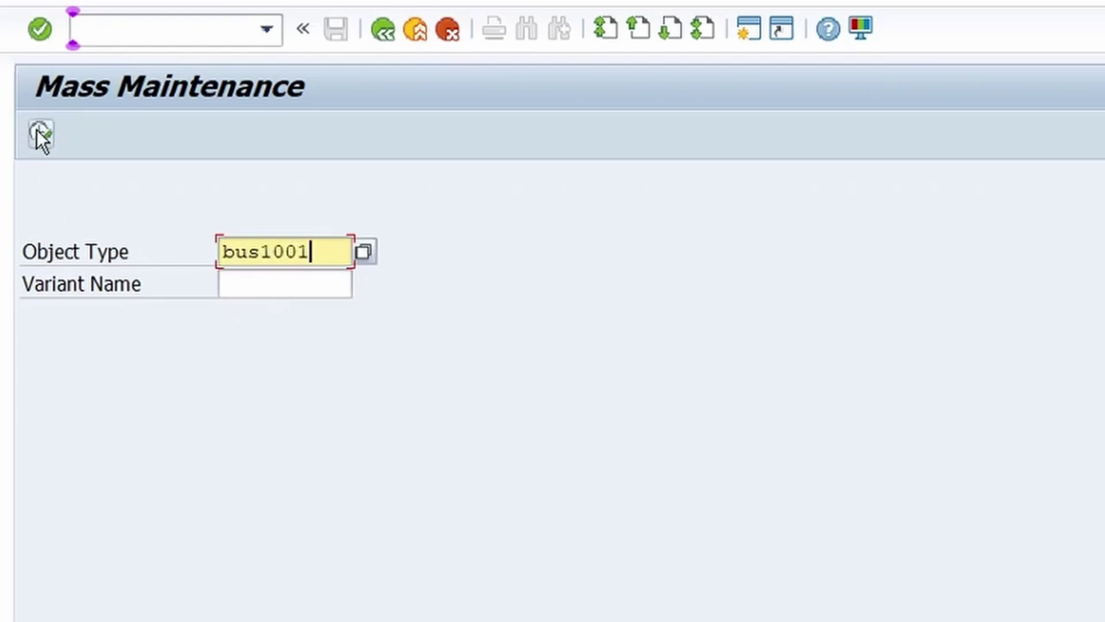
pyautogui.click(37, 131)
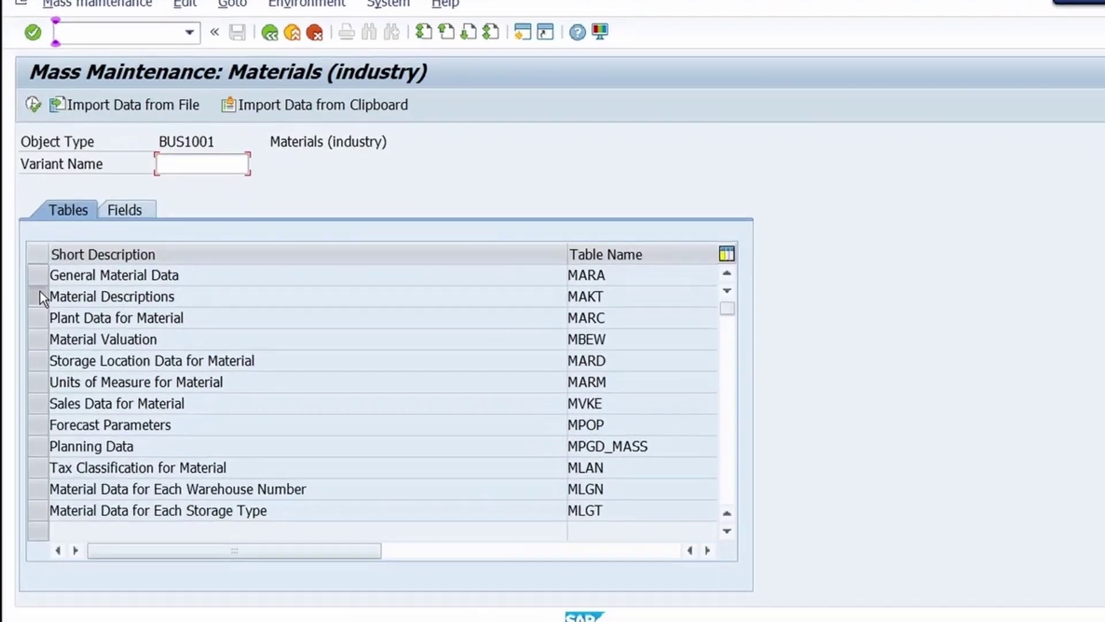
pyautogui.click(36, 296)
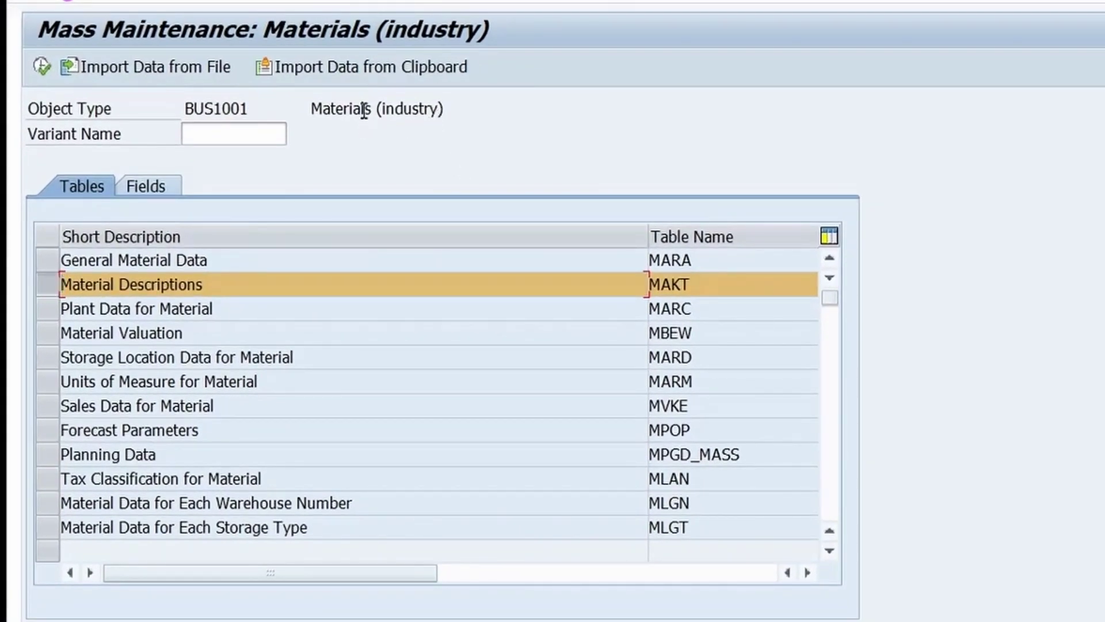
pyautogui.click(379, 67)
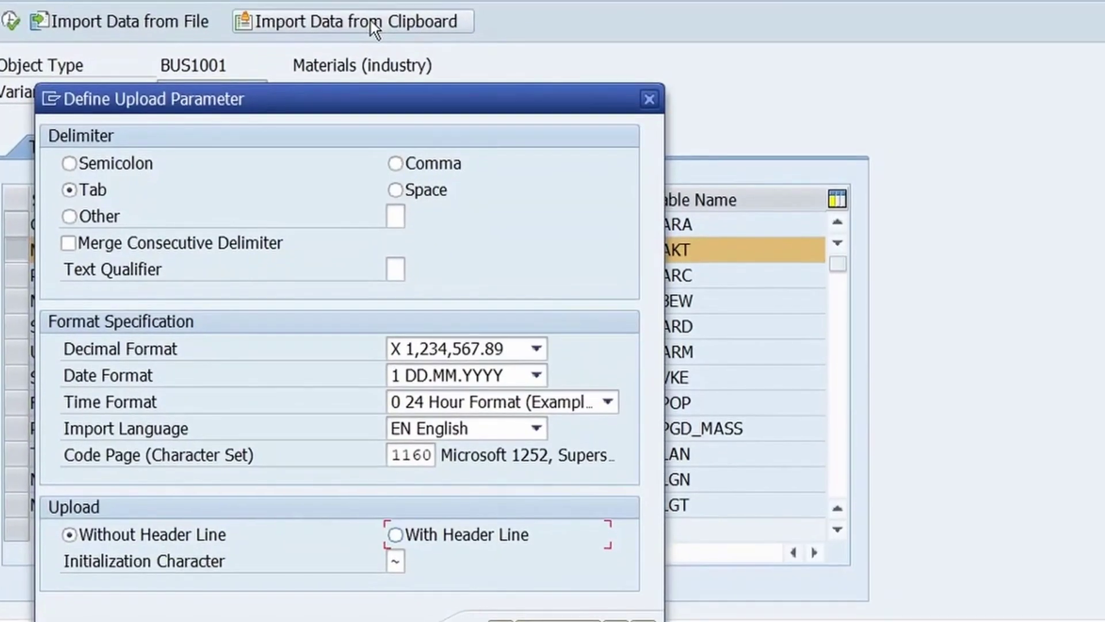
# Reposition the Define Upload Parameter dialog and run the Tab-delimited import.
pyautogui.moveTo(316, 104); pyautogui.dragTo(354, 0)
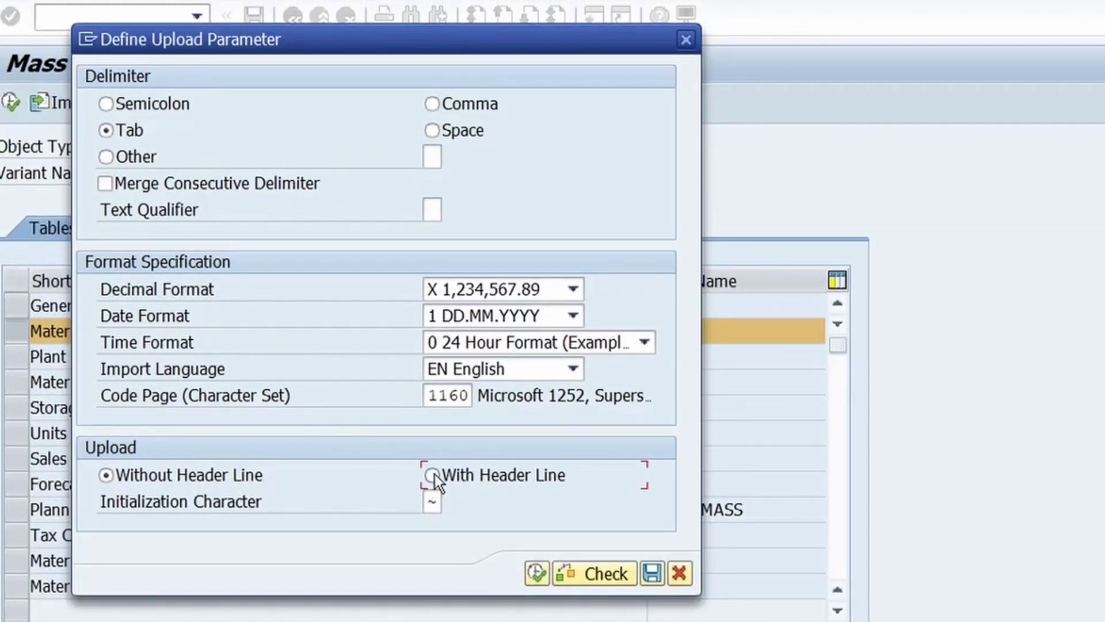
pyautogui.click(533, 574)
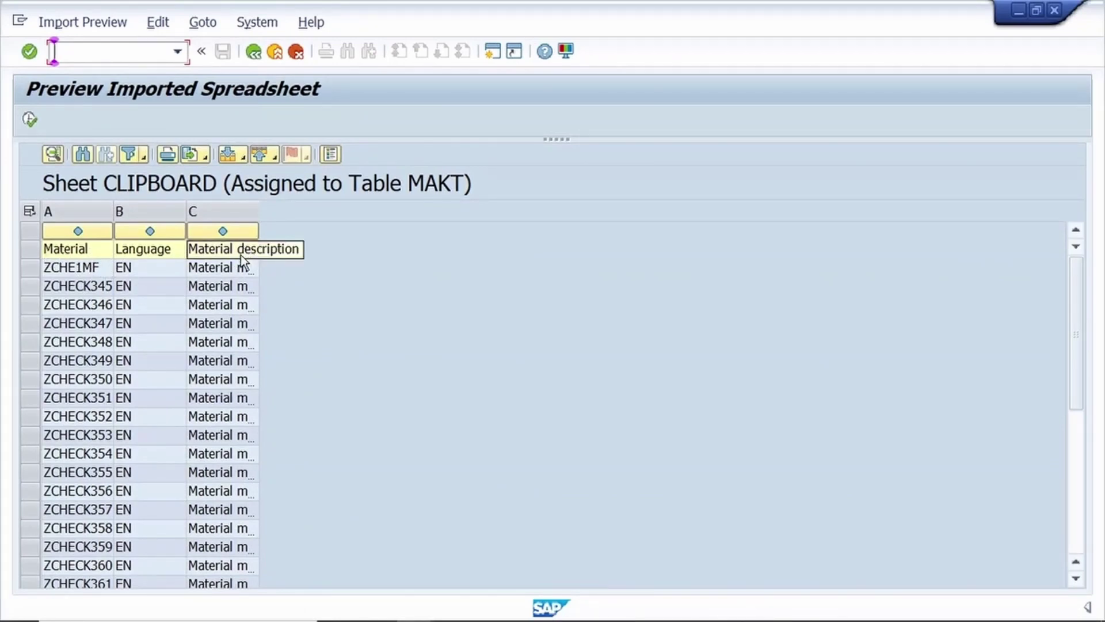
# Assign columns A, B and C to MATNR, SPRAS and MAKTX, then load the 34 descriptions as new values.
pyautogui.click(85, 229)
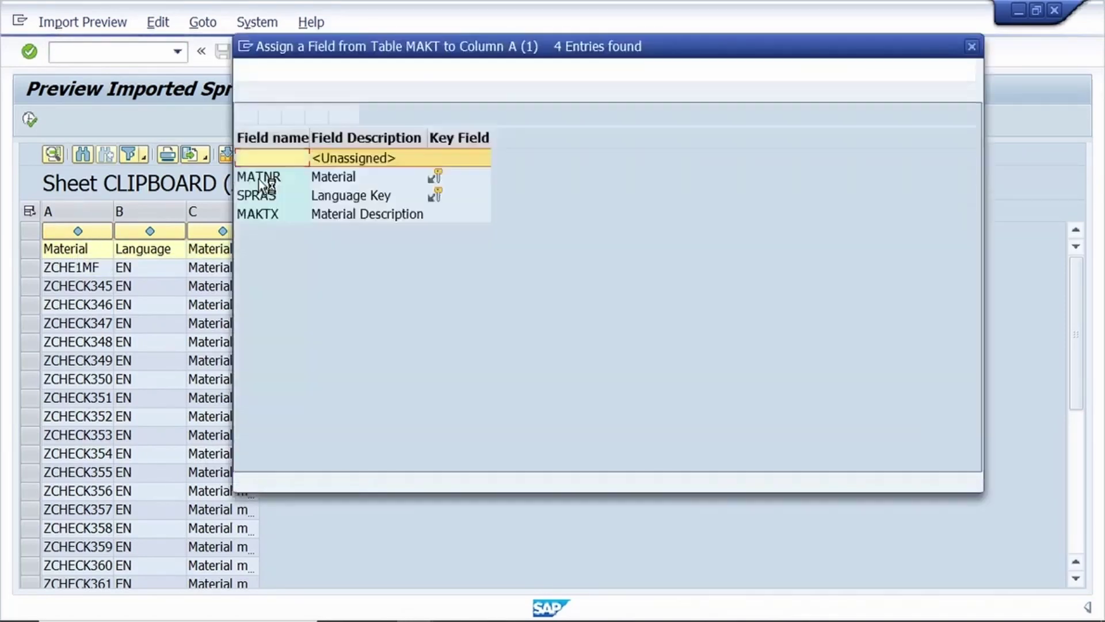
pyautogui.click(267, 176)
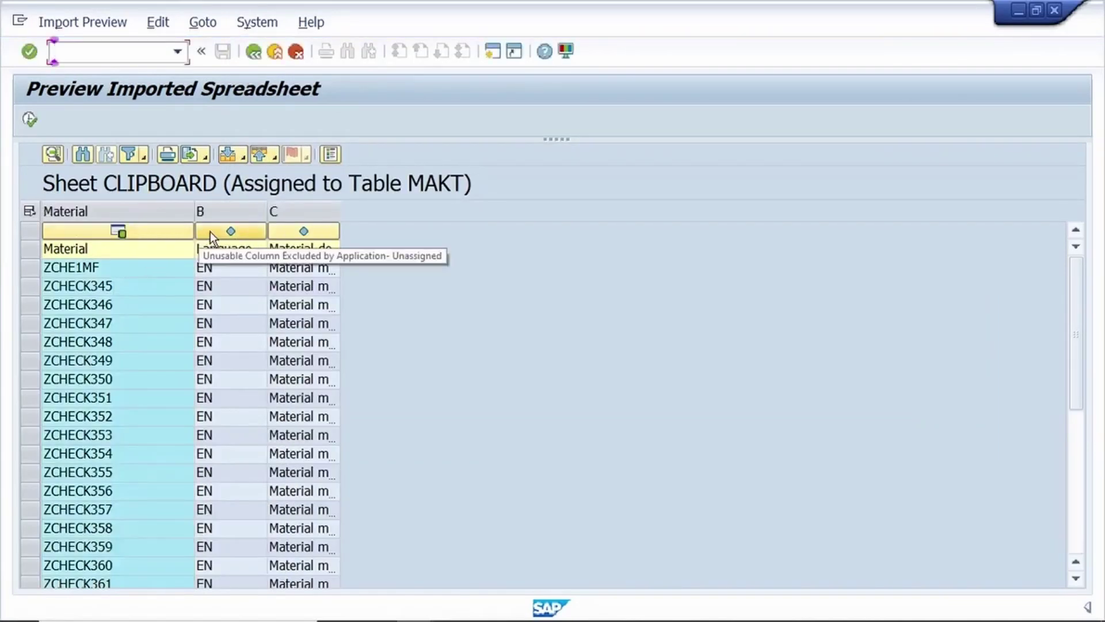
pyautogui.click(230, 232)
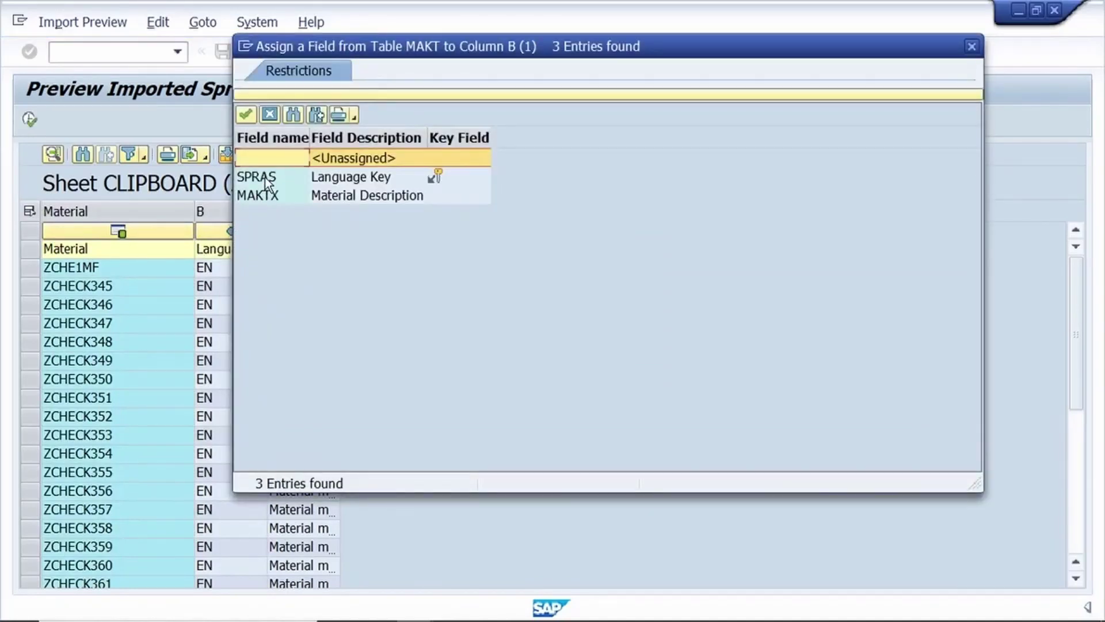
pyautogui.click(265, 177)
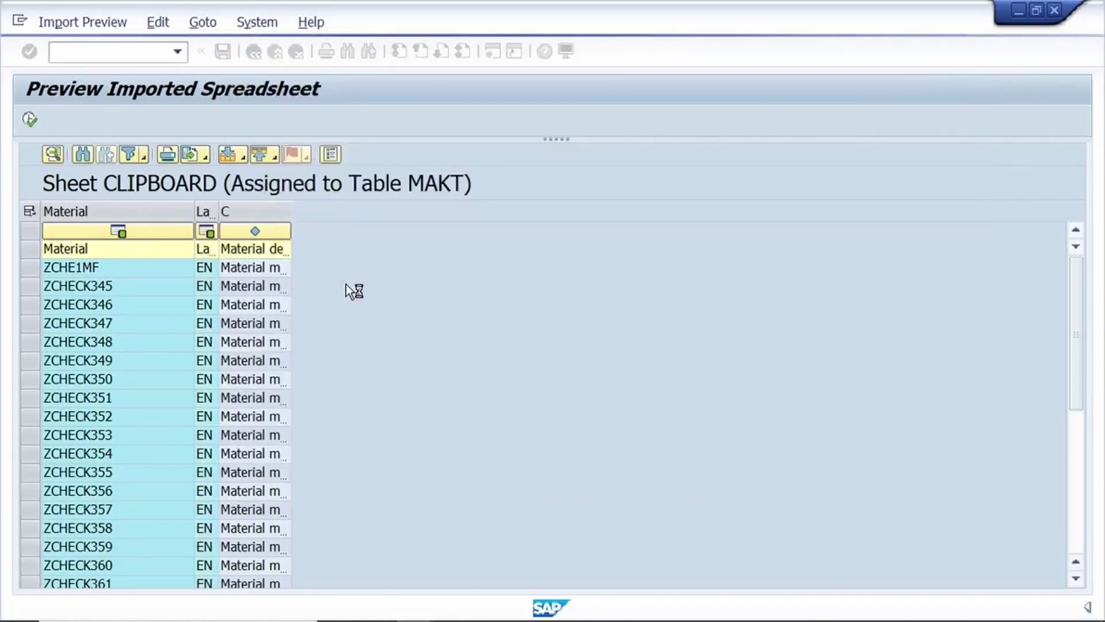
pyautogui.click(277, 230)
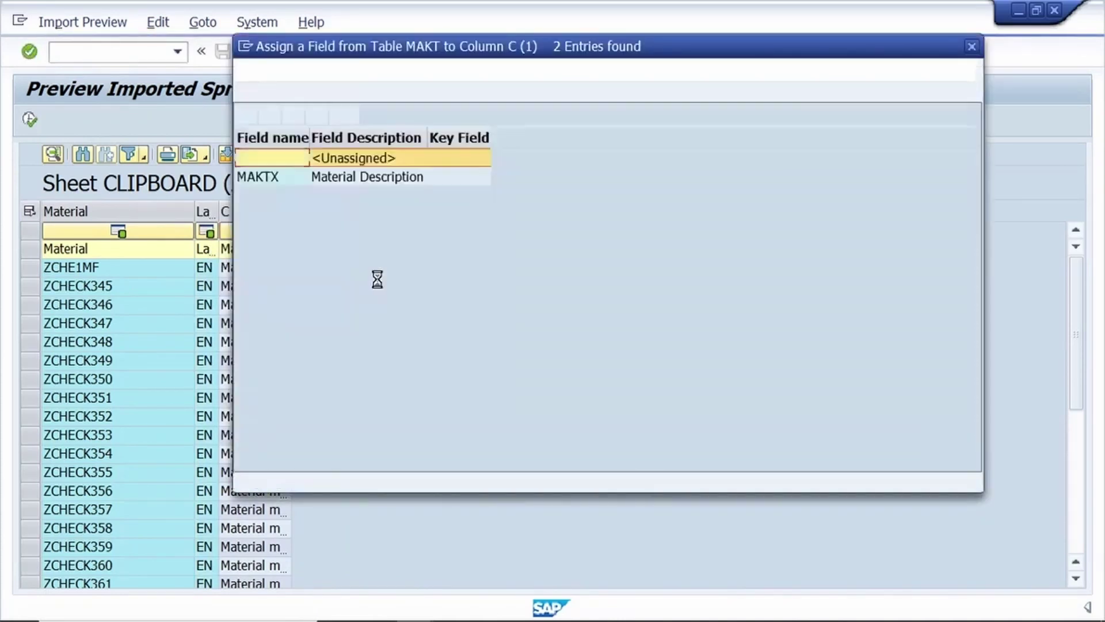
pyautogui.click(269, 176)
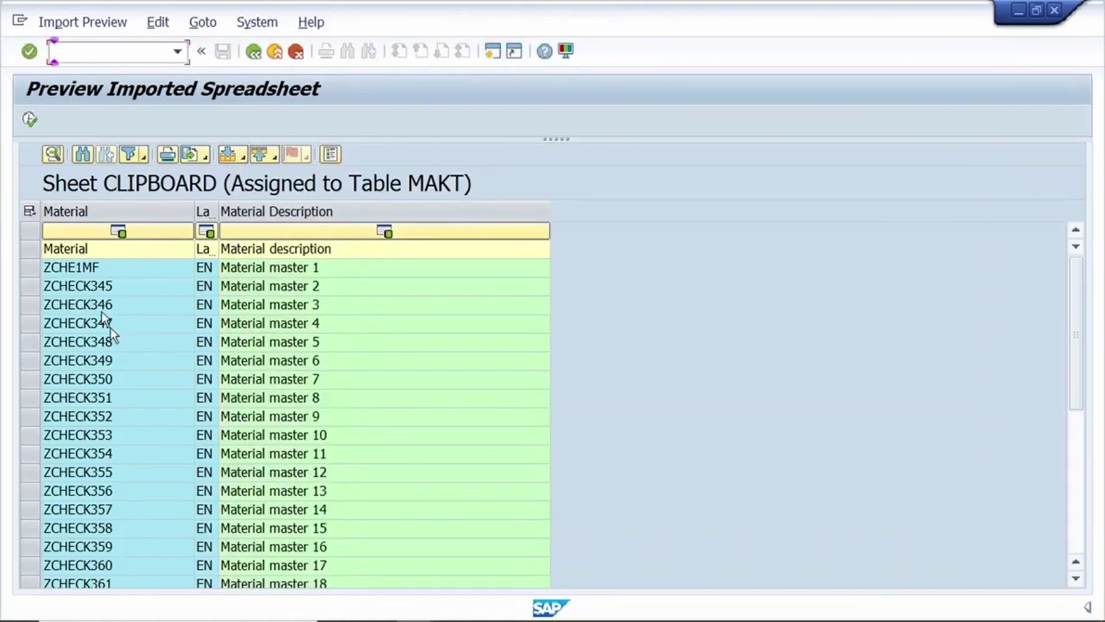
pyautogui.click(36, 119)
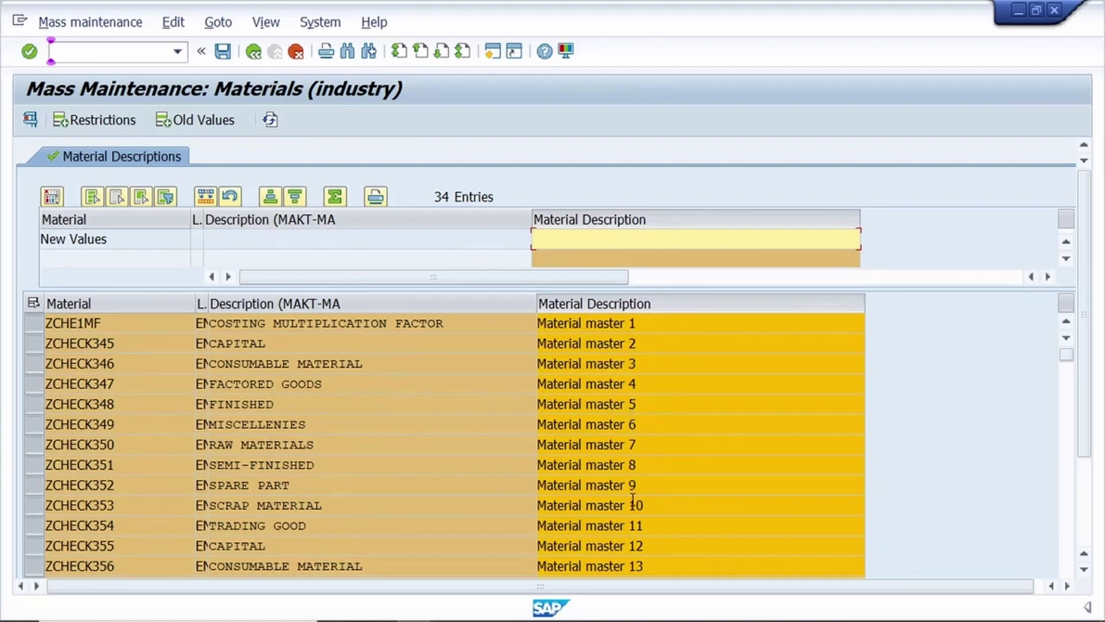
# Save the mass description changes and confirm the save warning.
pyautogui.click(224, 51)
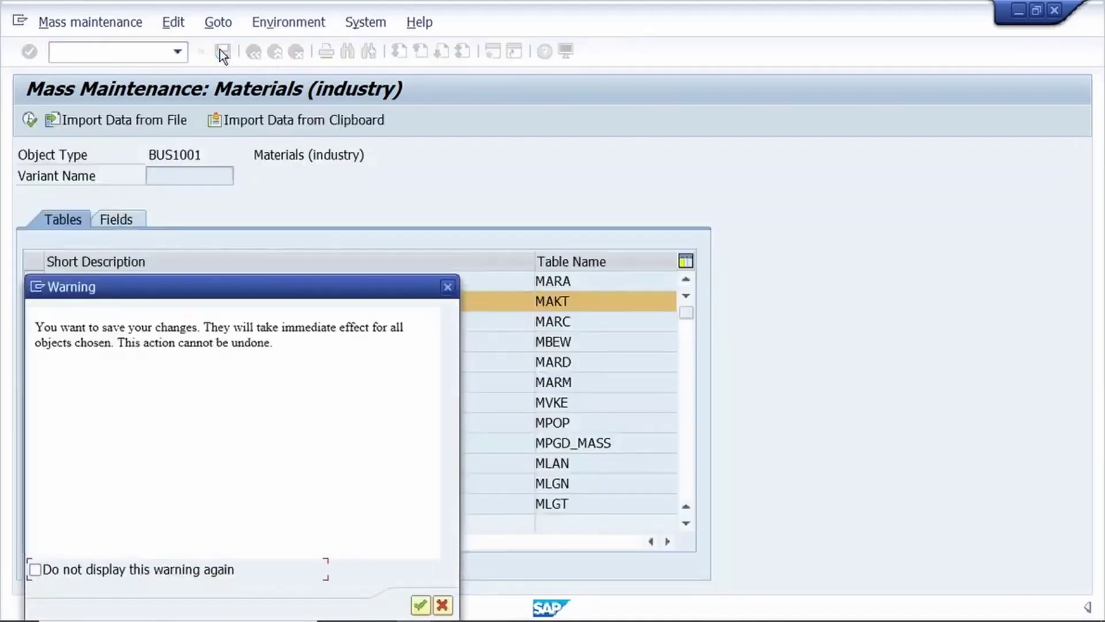
pyautogui.moveTo(349, 276); pyautogui.dragTo(369, 151)
pyautogui.click(434, 478)
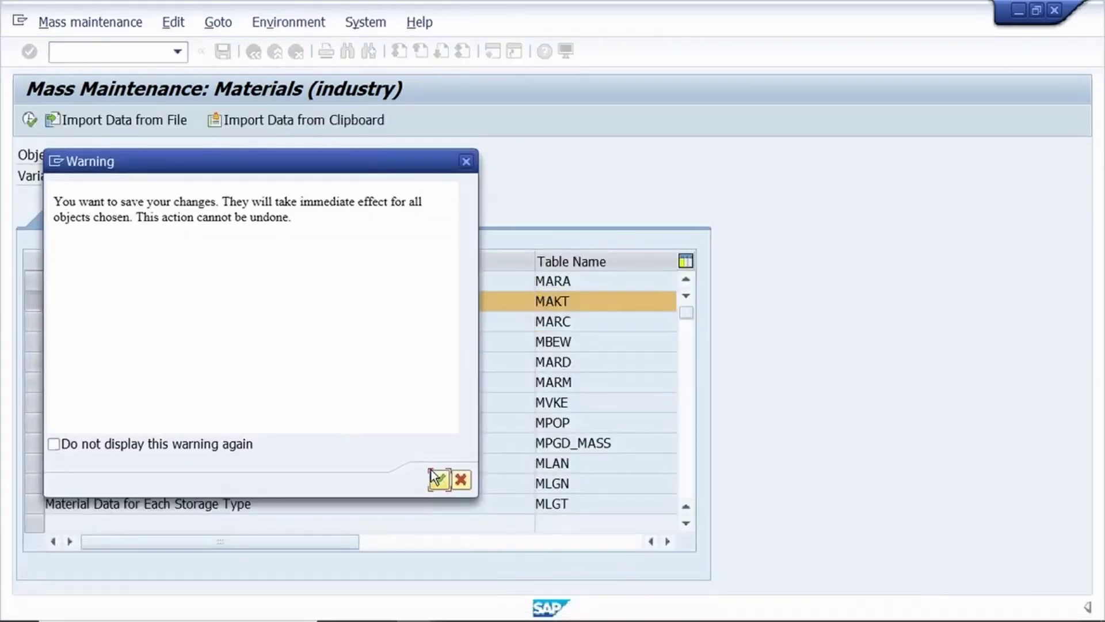
pyautogui.click(436, 479)
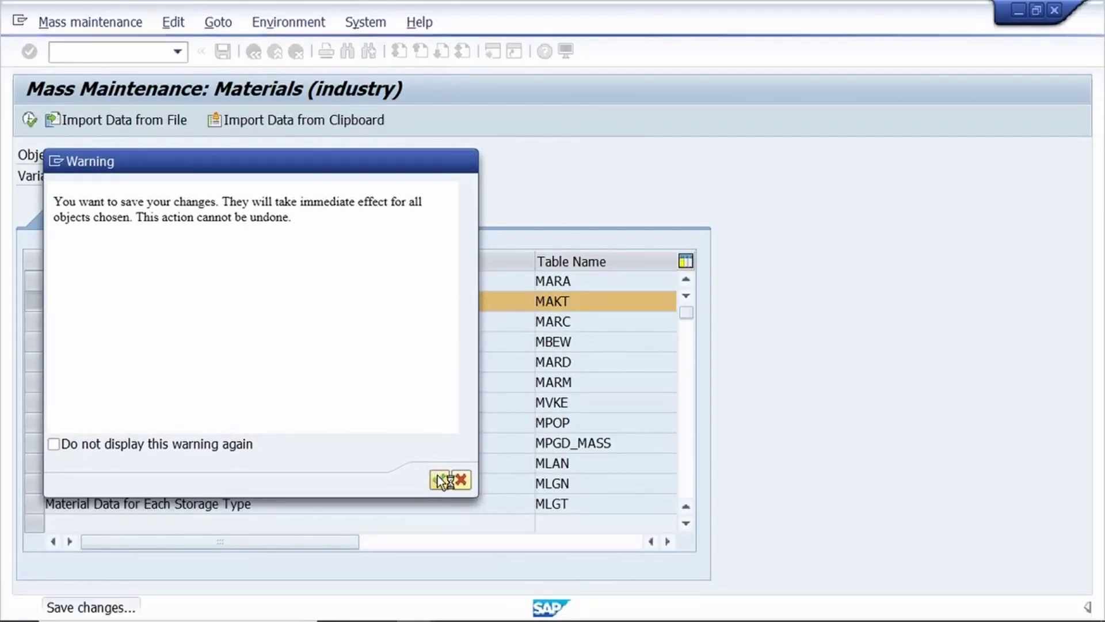
# Open the MM60 Materials List selection screen with /nmm60.
pyautogui.click(115, 54)
pyautogui.write('/nmm60')
pyautogui.press('Return')
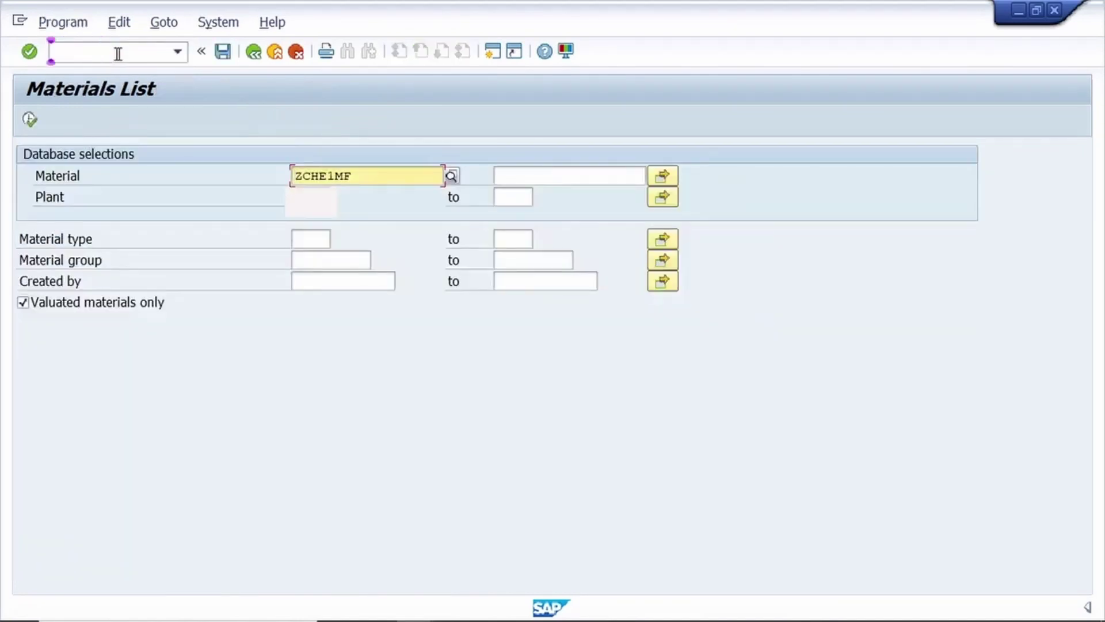
# Paste the 35 material numbers from the clipboard into the Material selection and run the report.
pyautogui.click(661, 178)
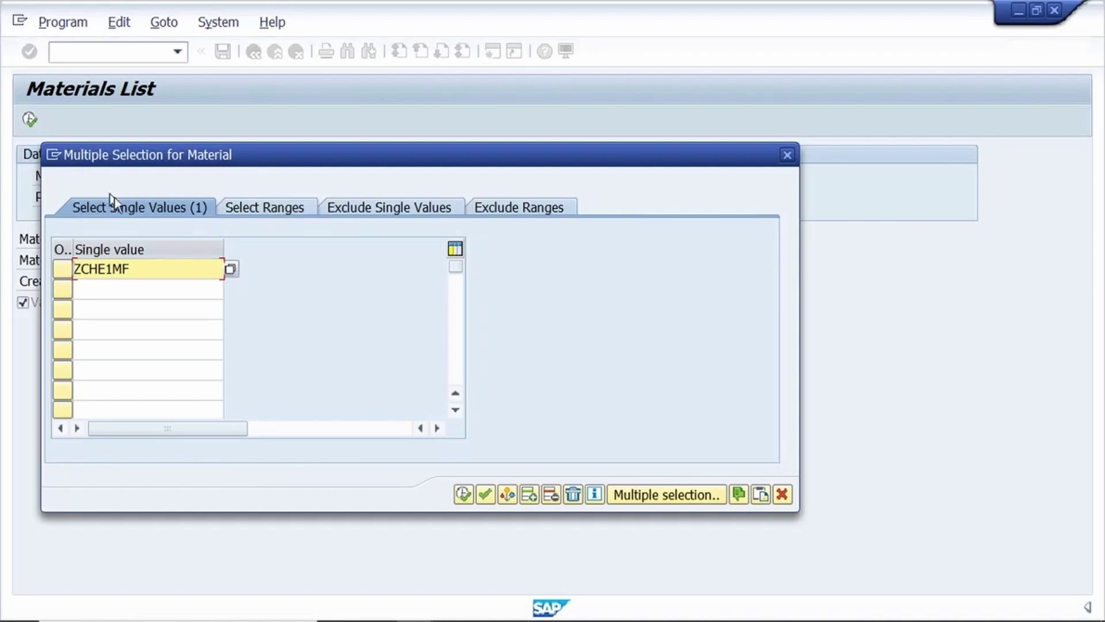
pyautogui.click(758, 494)
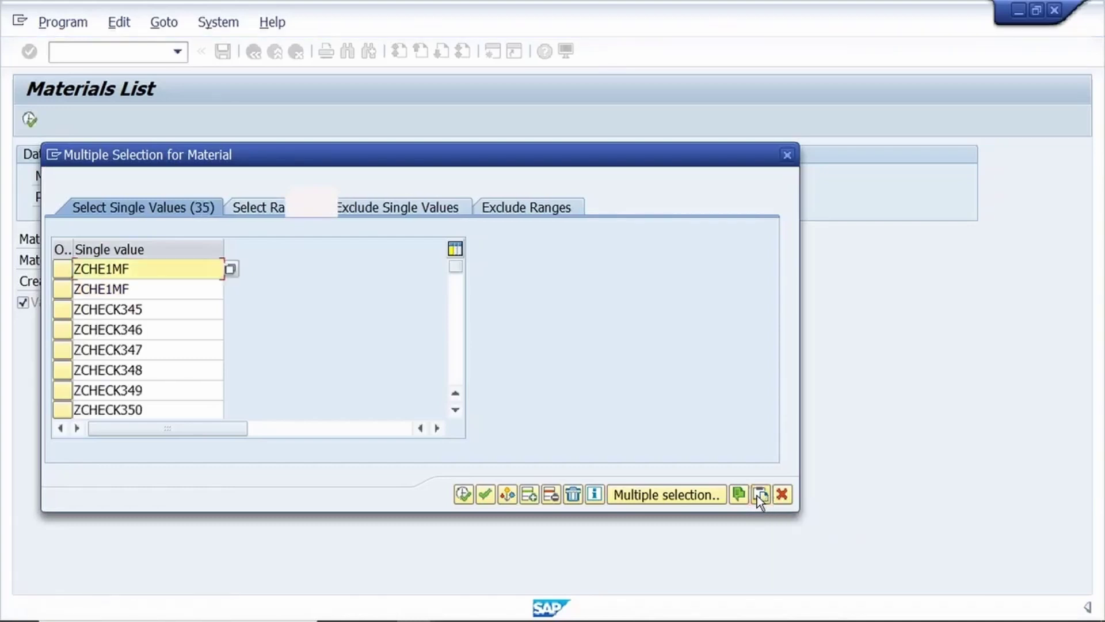
pyautogui.click(459, 495)
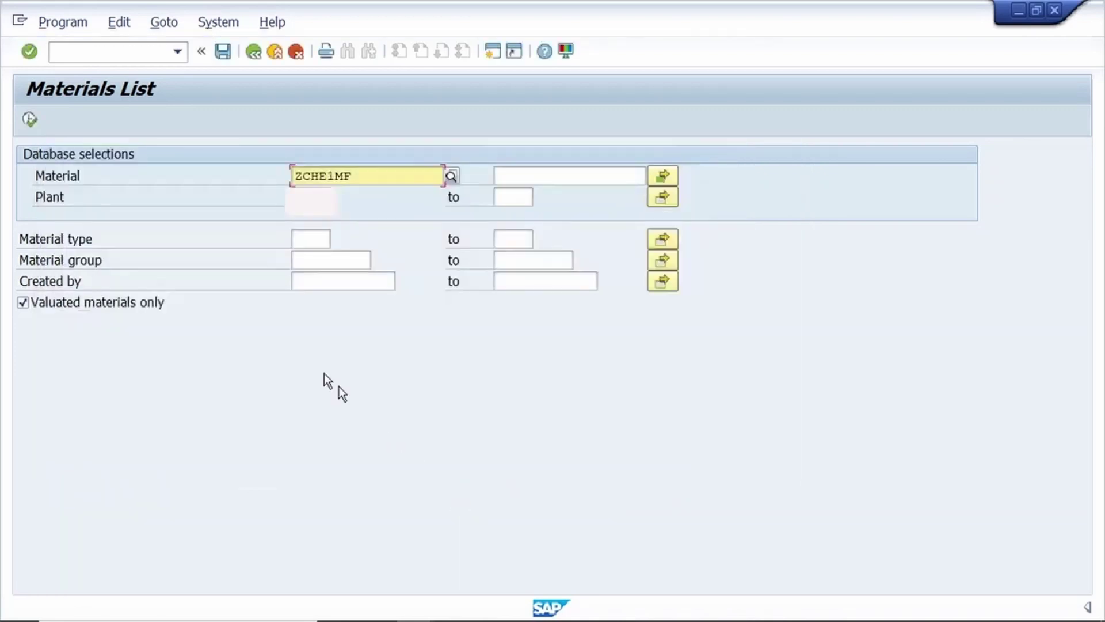
pyautogui.click(30, 122)
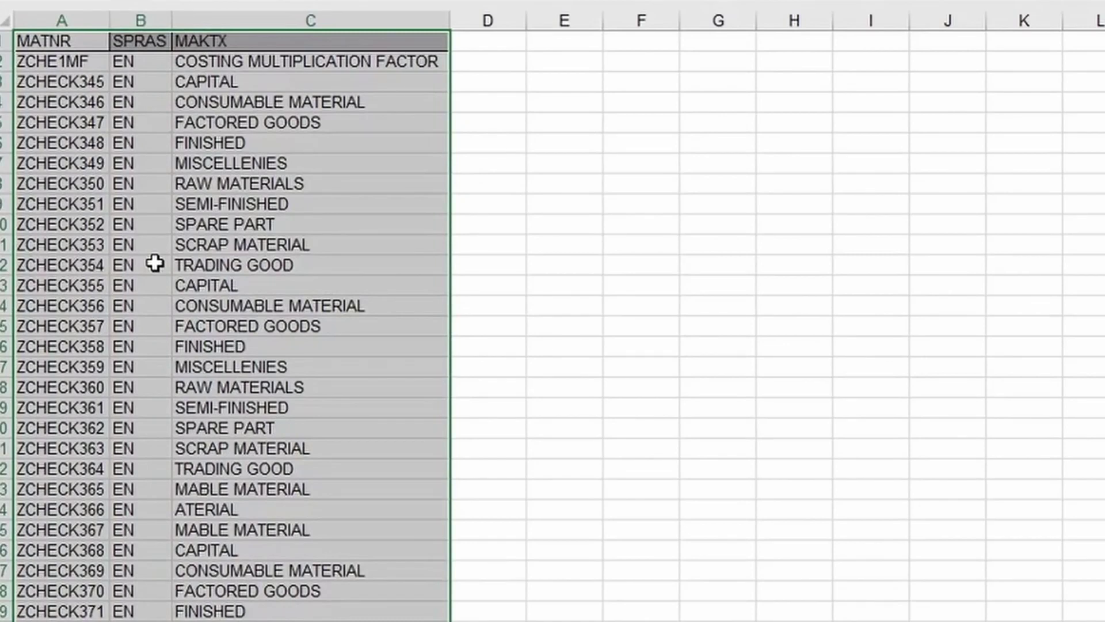
# Copy the MATNR, SPRAS and MAKTX export table from Excel.
pyautogui.hotkey('ctrl', 'c')
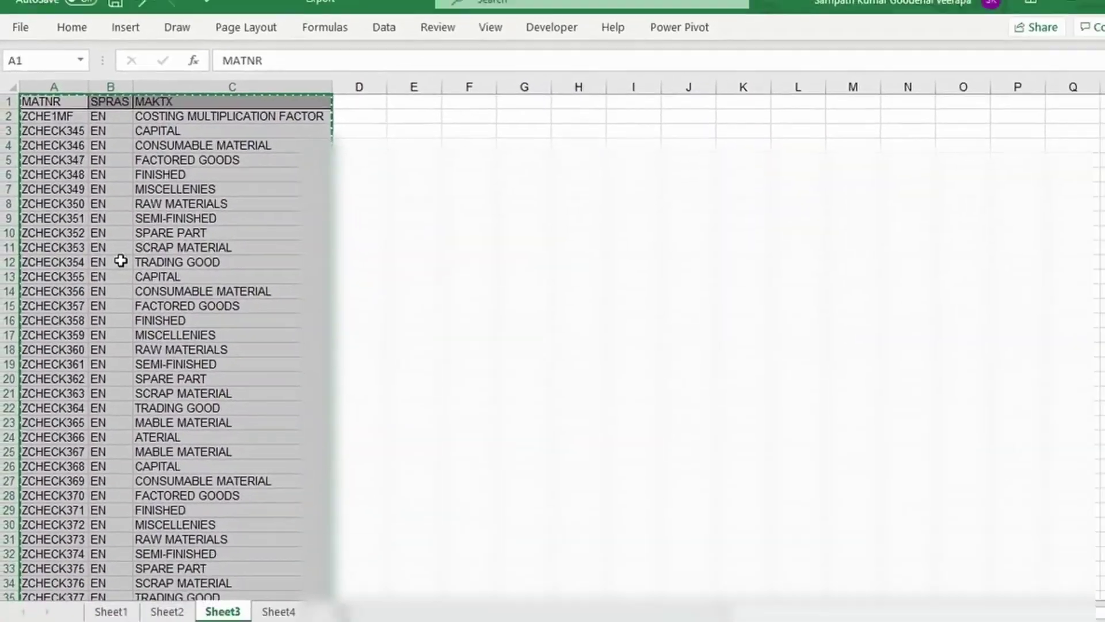
# Run MASS for object type BUS1001, select table MAKT and open the clipboard upload parameters.
pyautogui.hotkey('alt', 'Tab')
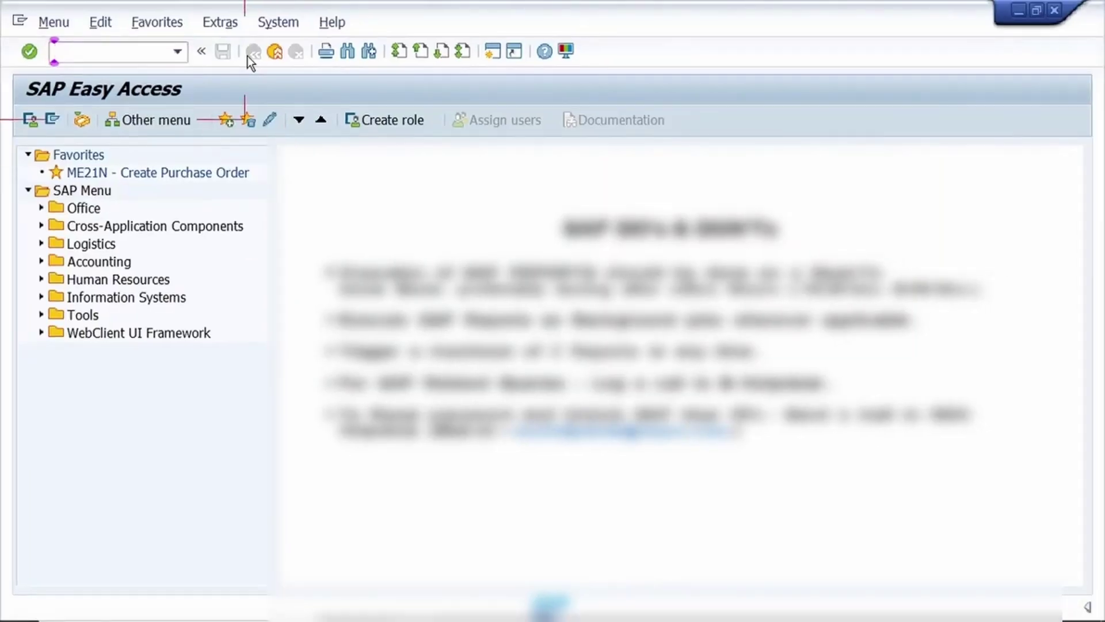
pyautogui.write('mass')
pyautogui.press('Return')
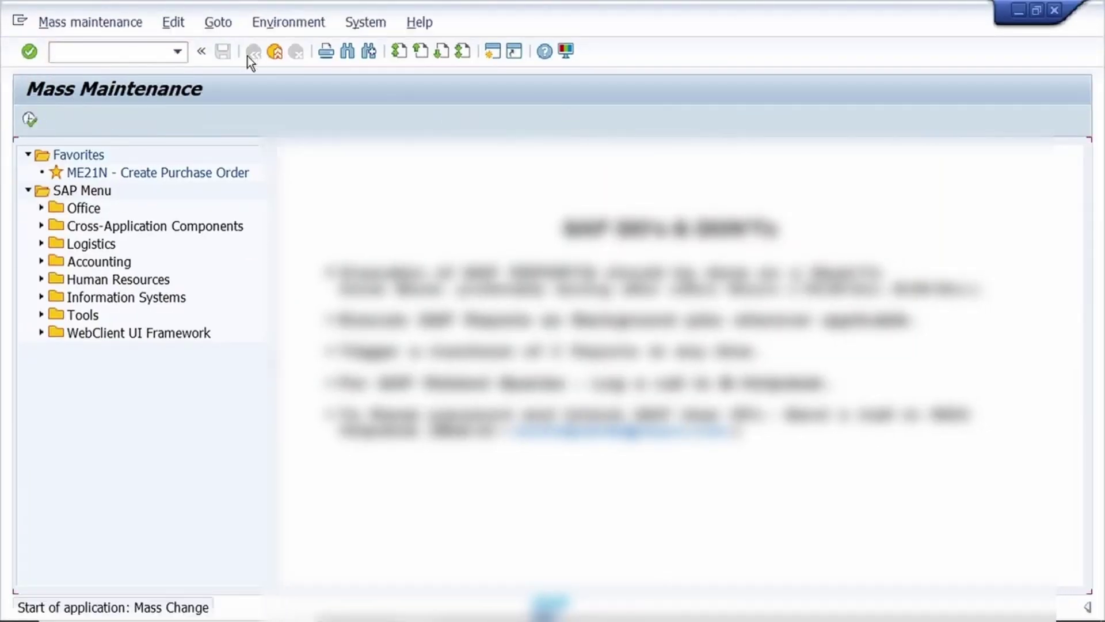
pyautogui.press('Down')
pyautogui.press('Return')
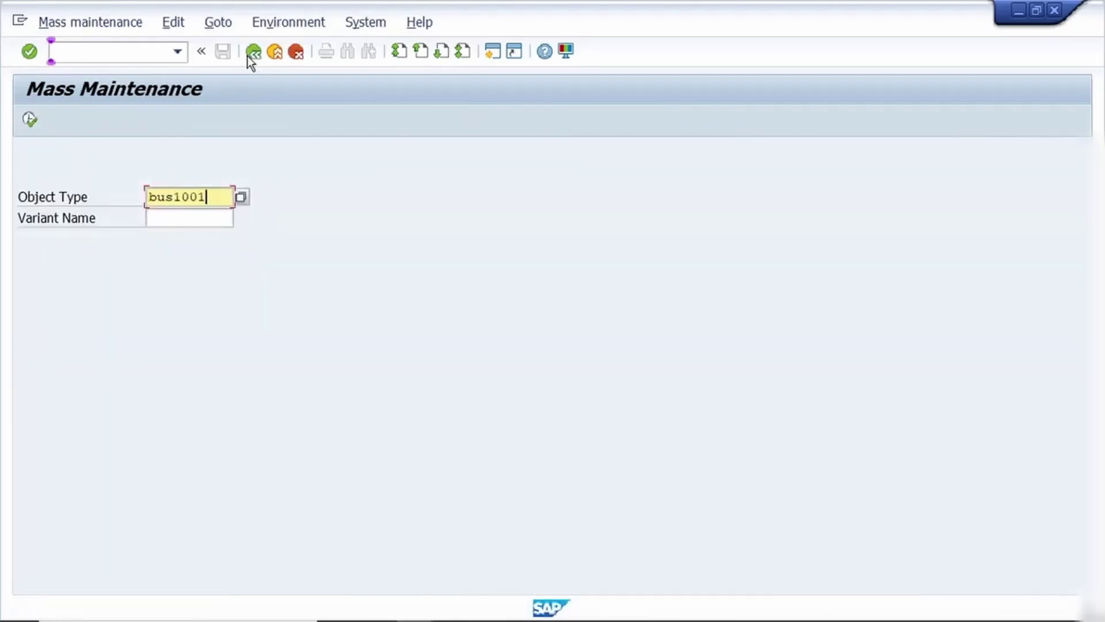
pyautogui.click(32, 120)
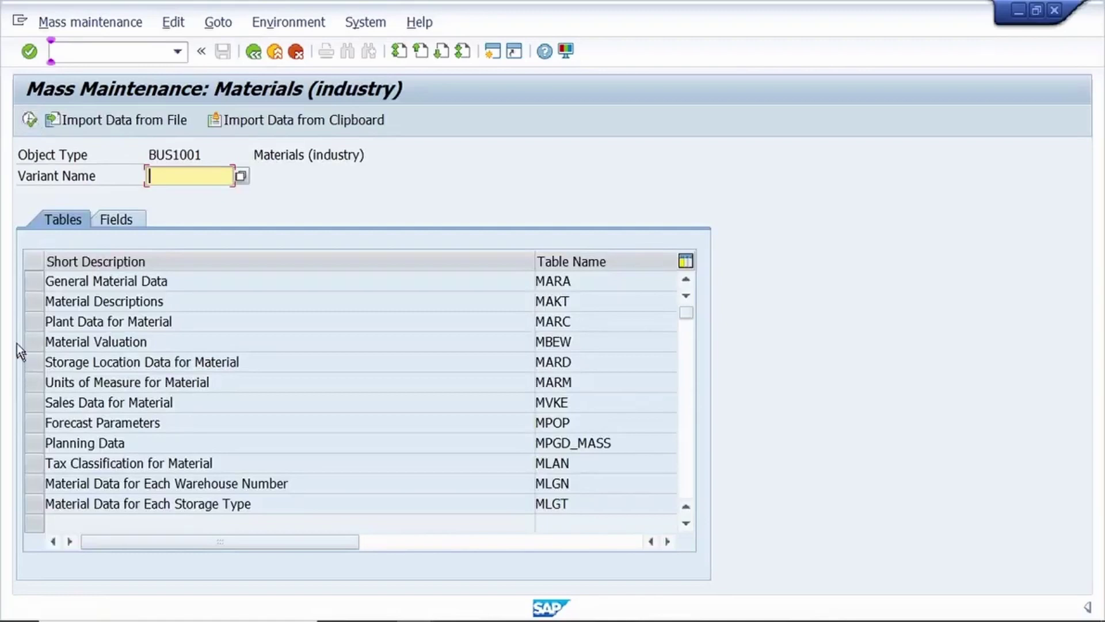
pyautogui.click(32, 301)
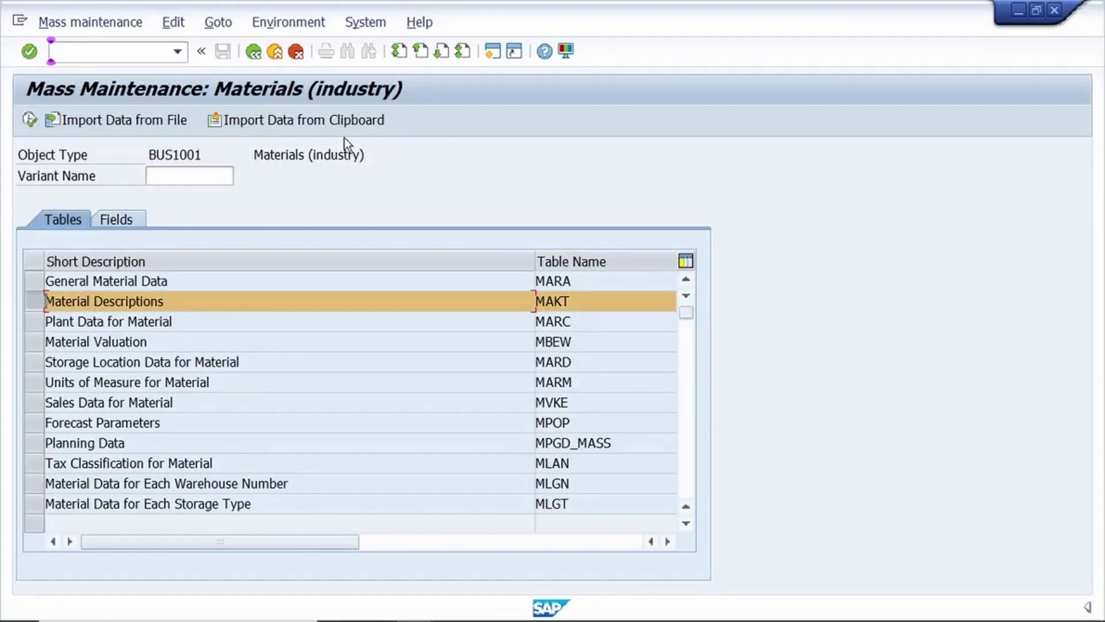
pyautogui.click(342, 120)
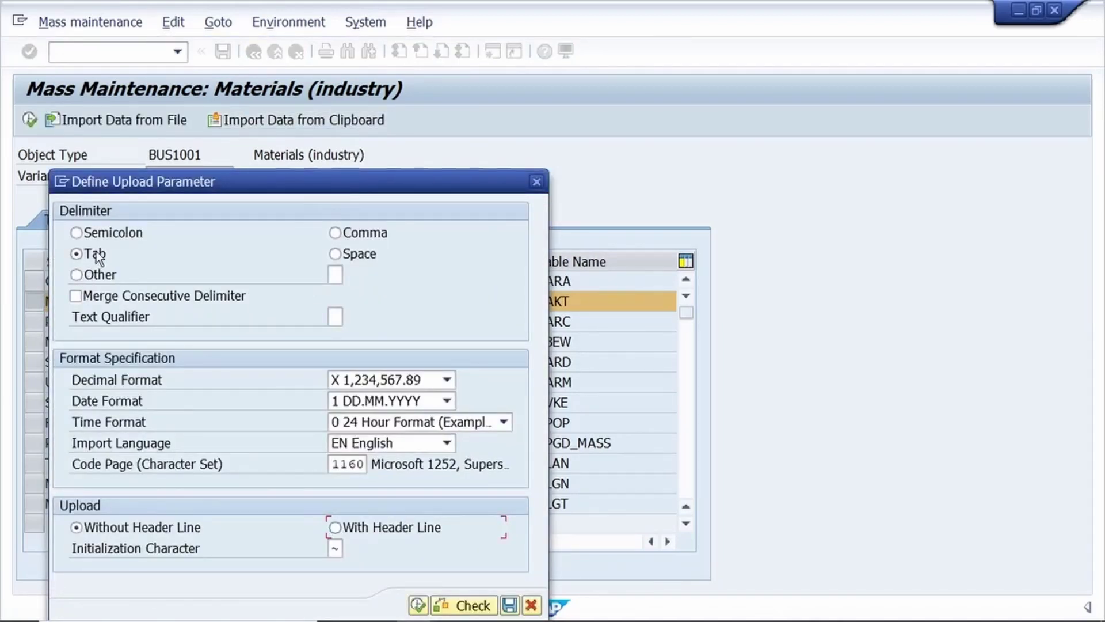
# Upload the clipboard data With Header Line and Tab delimiter.
pyautogui.click(349, 528)
pyautogui.moveTo(412, 190); pyautogui.dragTo(426, 62)
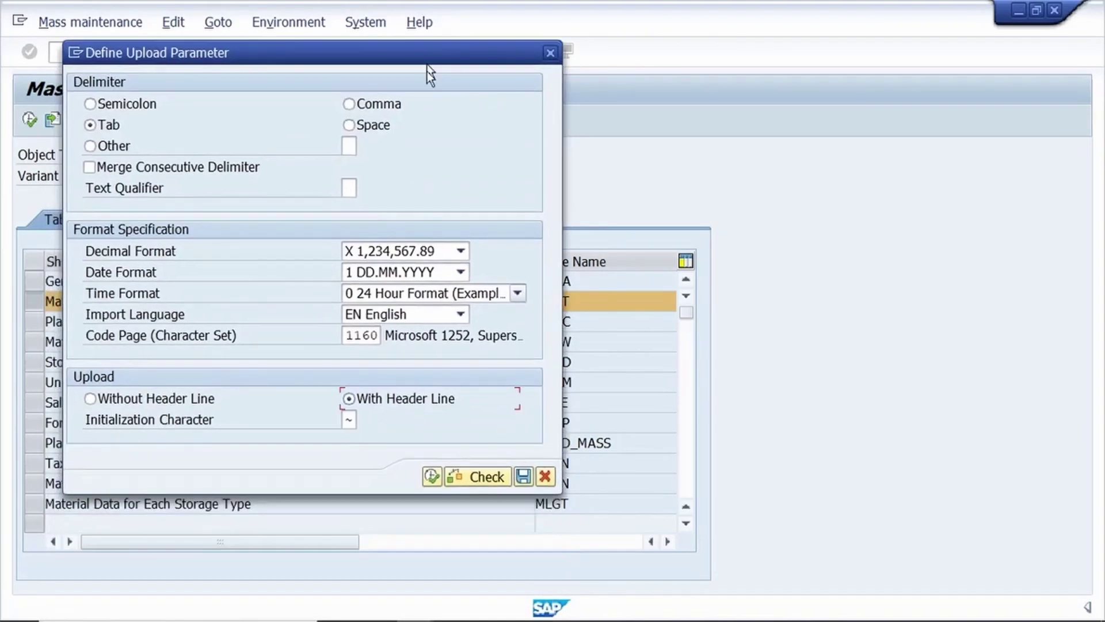
pyautogui.click(431, 476)
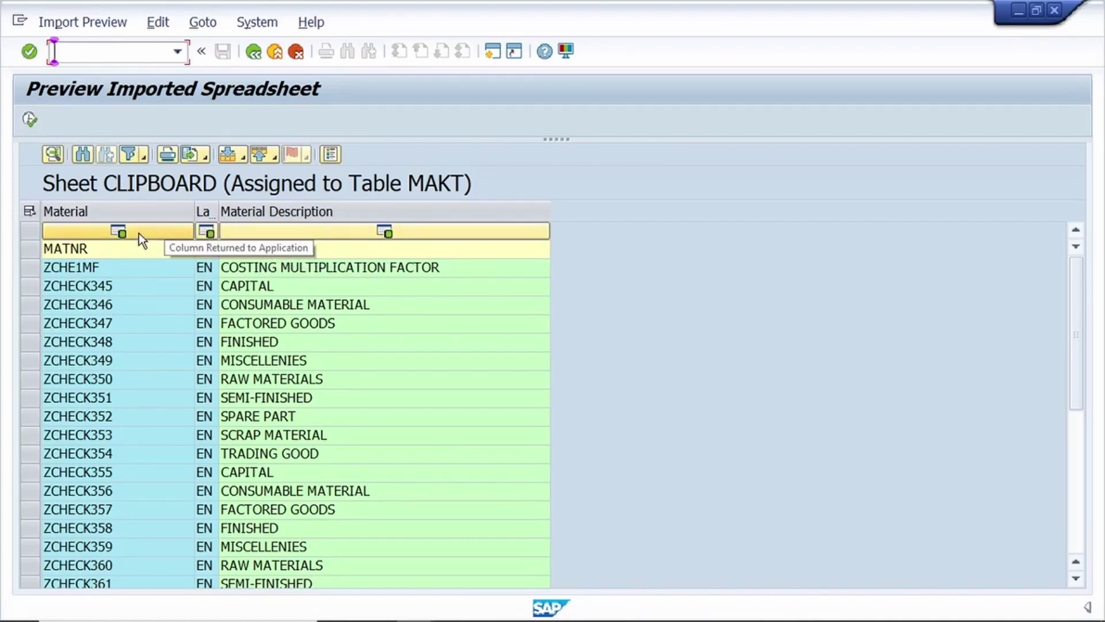
# Accept the MAKT preview, save the 34 new descriptions and confirm the warning.
pyautogui.click(30, 121)
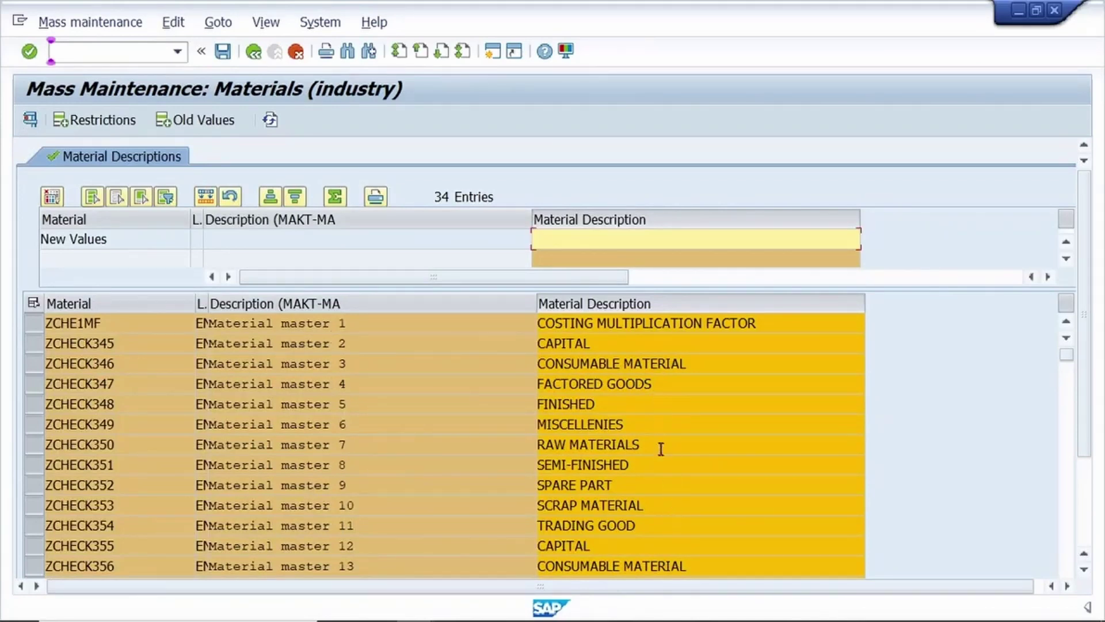
pyautogui.click(224, 55)
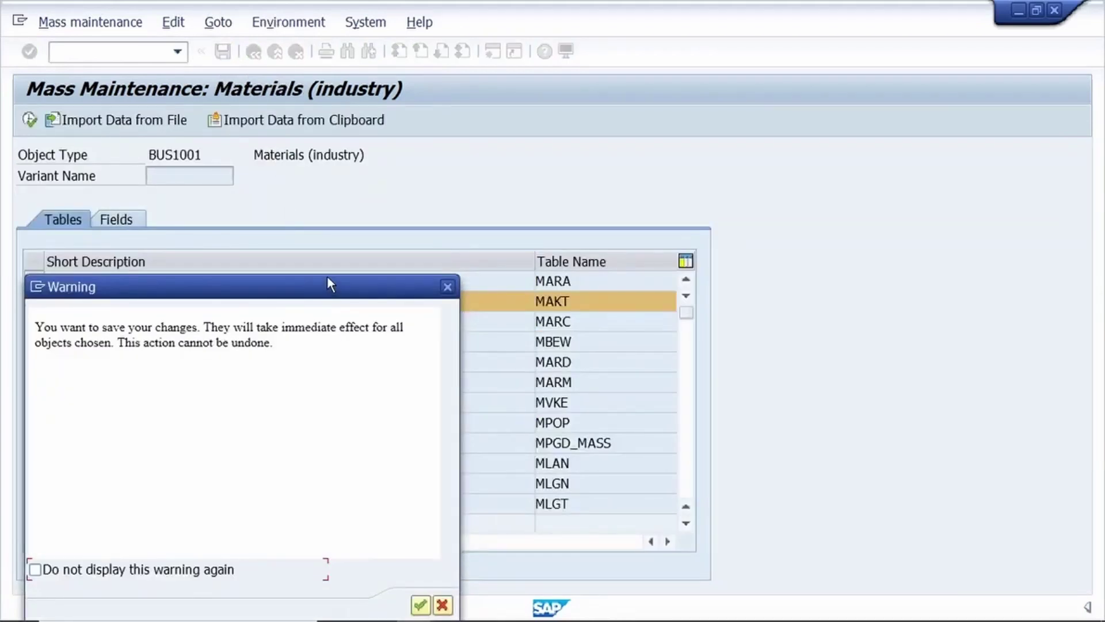
pyautogui.click(437, 437)
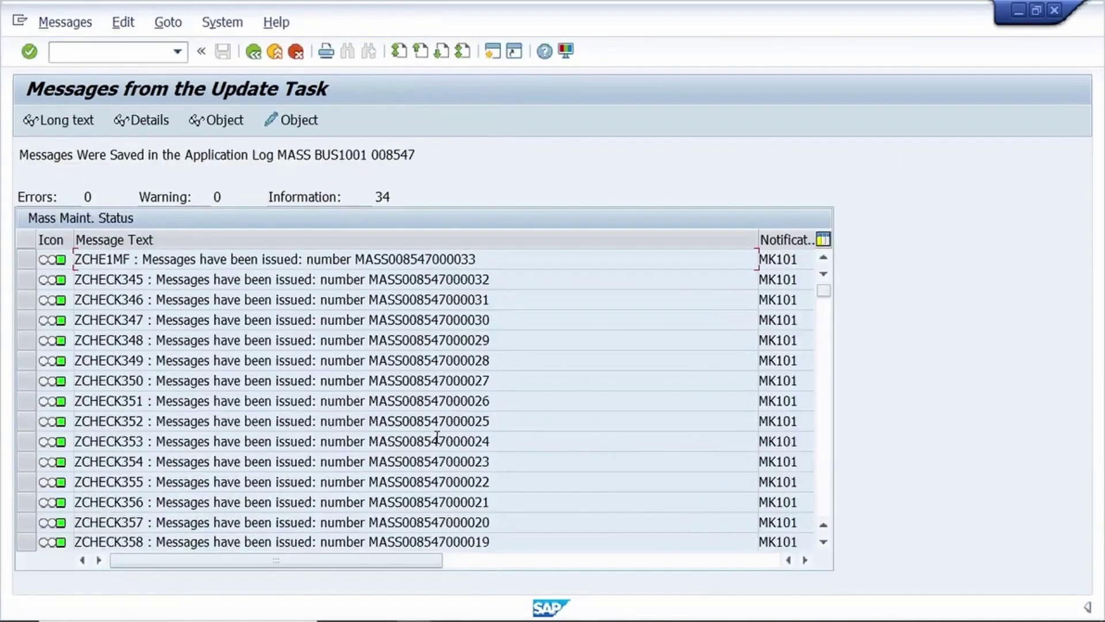
# Run /nmm60 to list ZCHECK materials with restored descriptions like CAPITAL and FINISHED.
pyautogui.click(110, 56)
pyautogui.write('/nmm60')
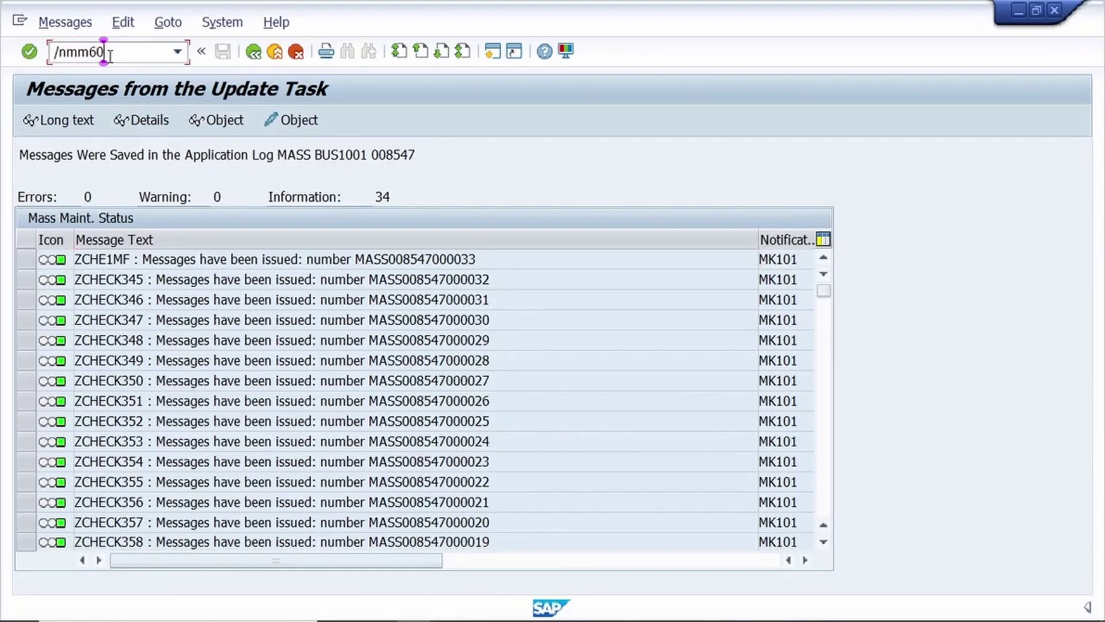
pyautogui.press('Return')
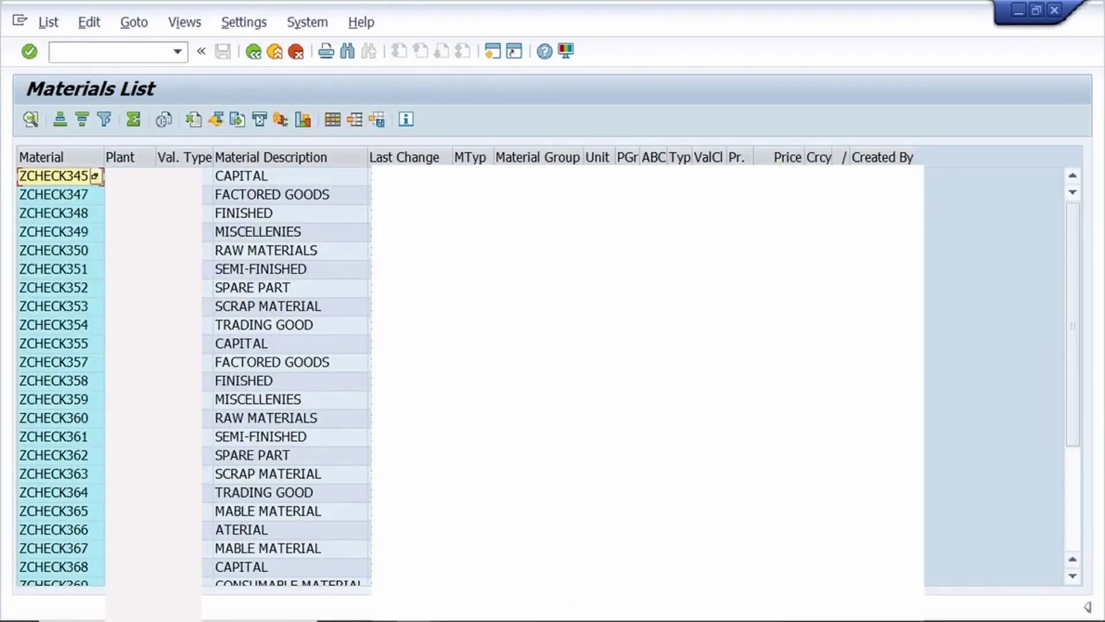